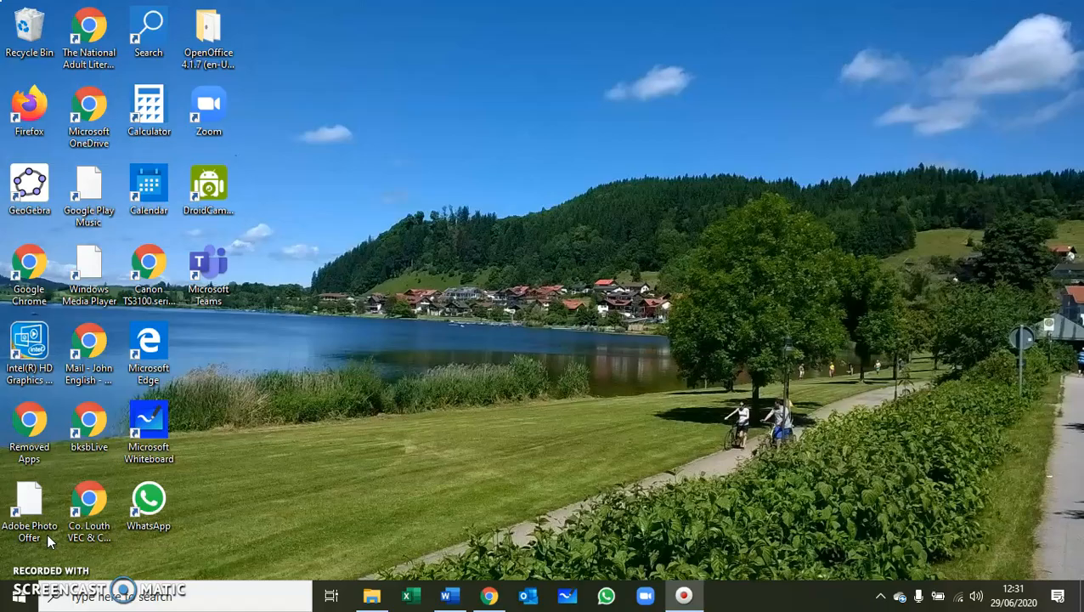
# In File Explorer, go to the Documents folder and create a new folder there.
pyautogui.moveTo(366, 596)
pyautogui.click(371, 595)
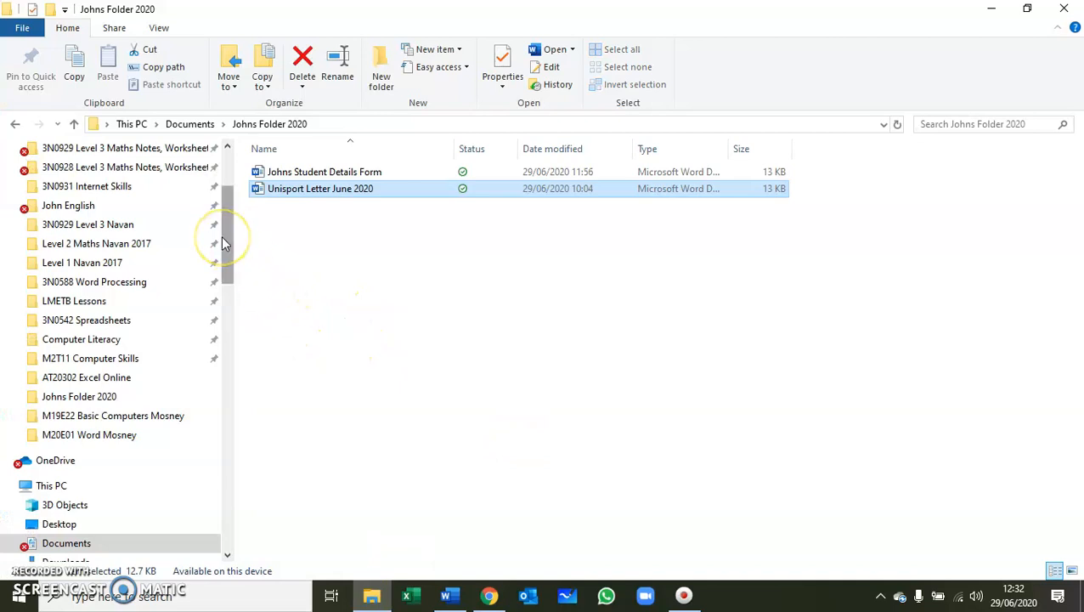
pyautogui.moveTo(223, 242); pyautogui.dragTo(228, 209)
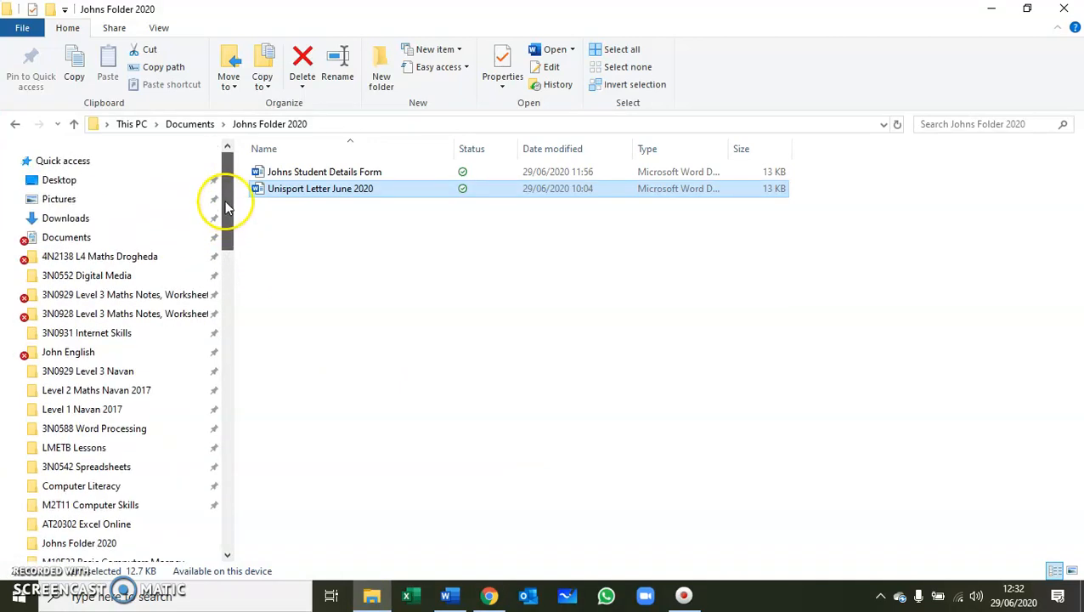
pyautogui.click(65, 240)
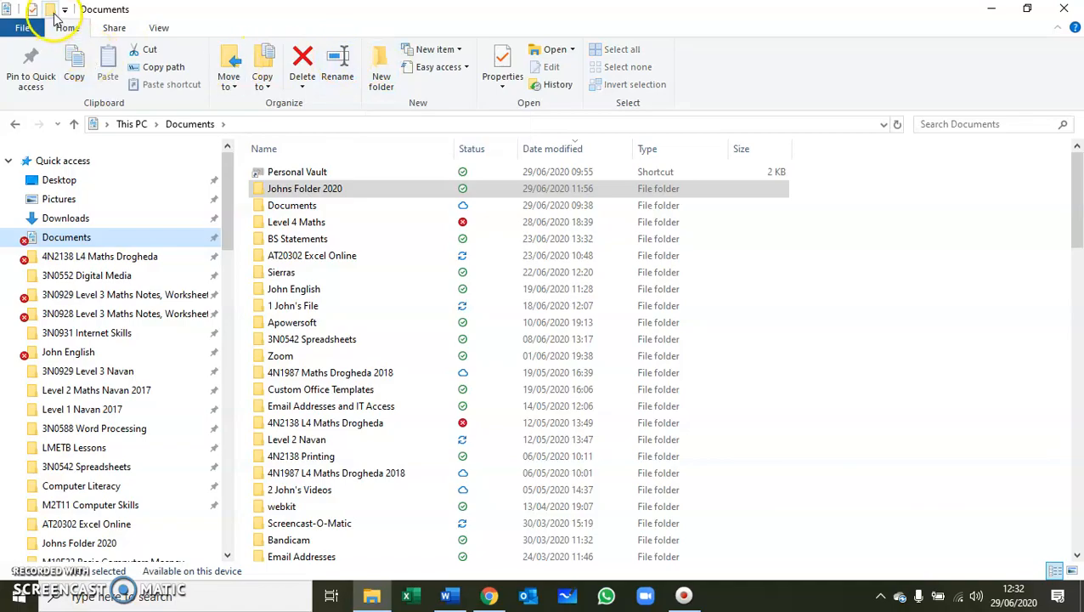
pyautogui.click(52, 10)
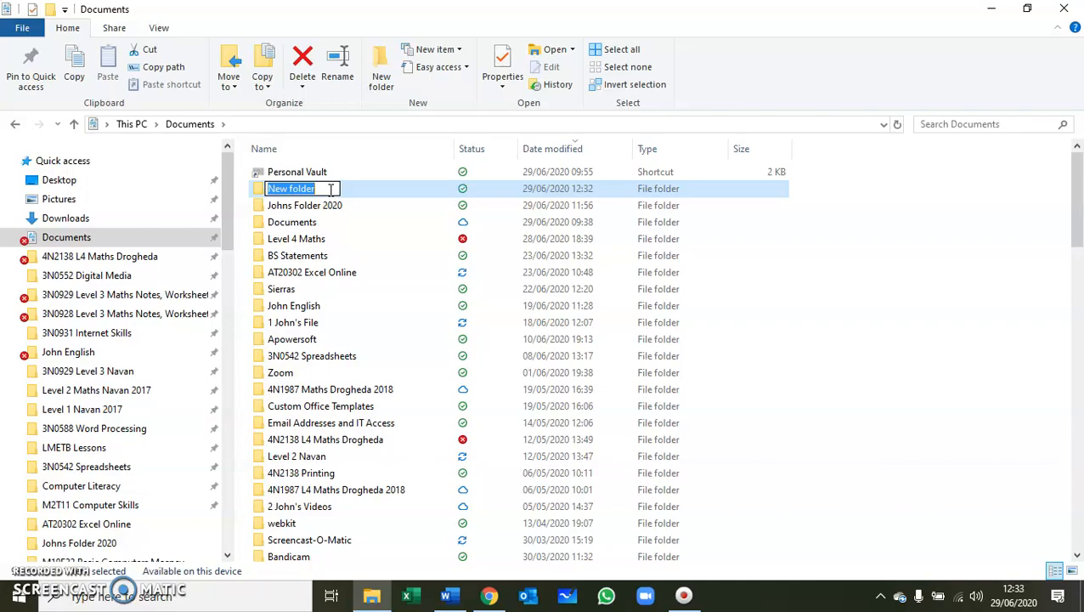
# Name the new Documents folder 'Johns Folder Letters', without an apostrophe.
pyautogui.write('John')
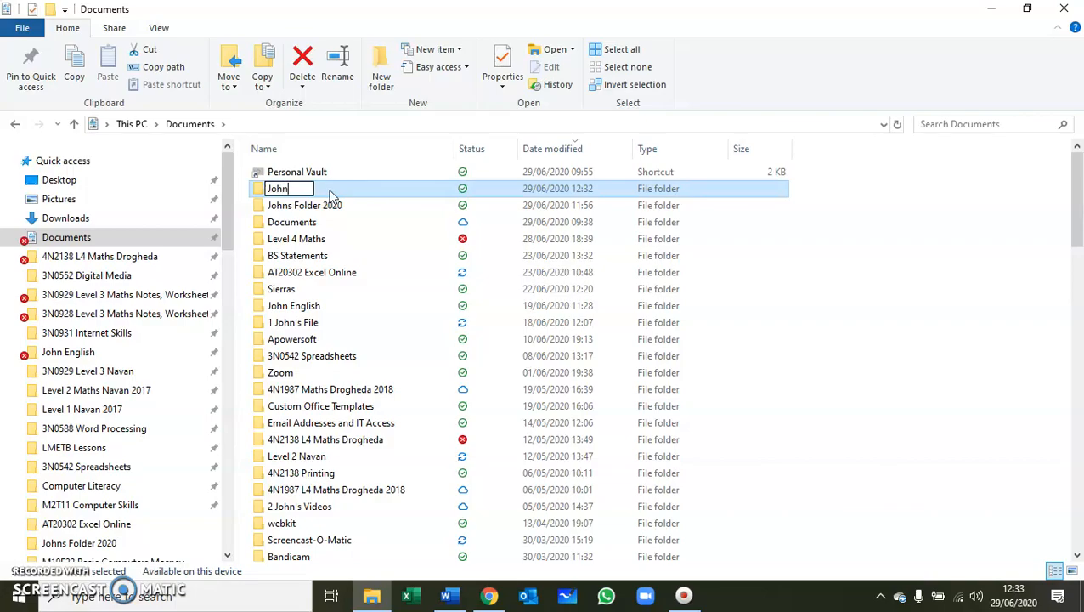
pyautogui.write("'s")
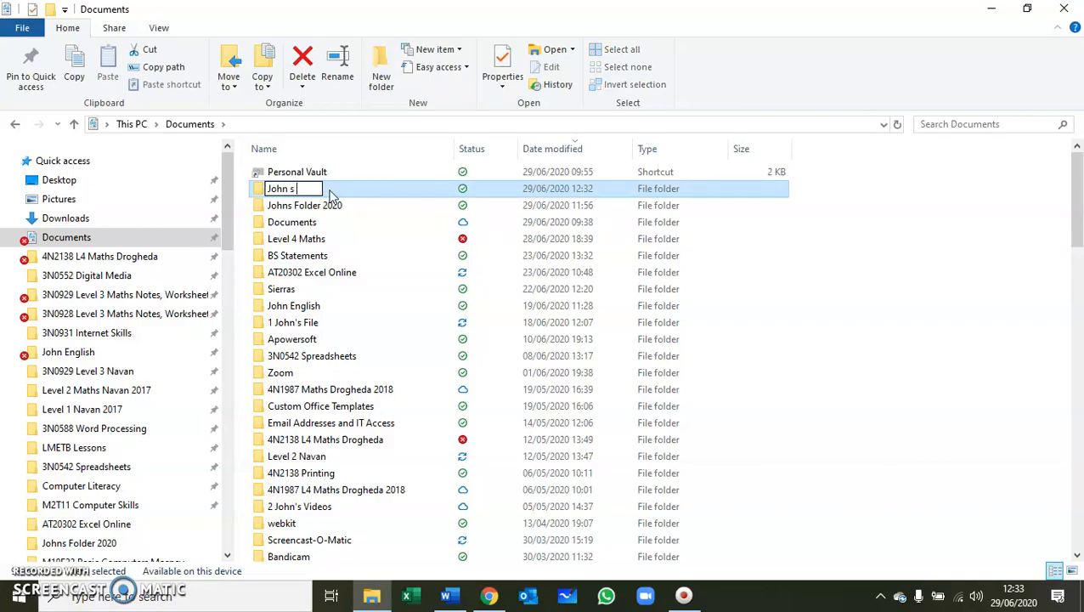
pyautogui.write(' Folder Letter')
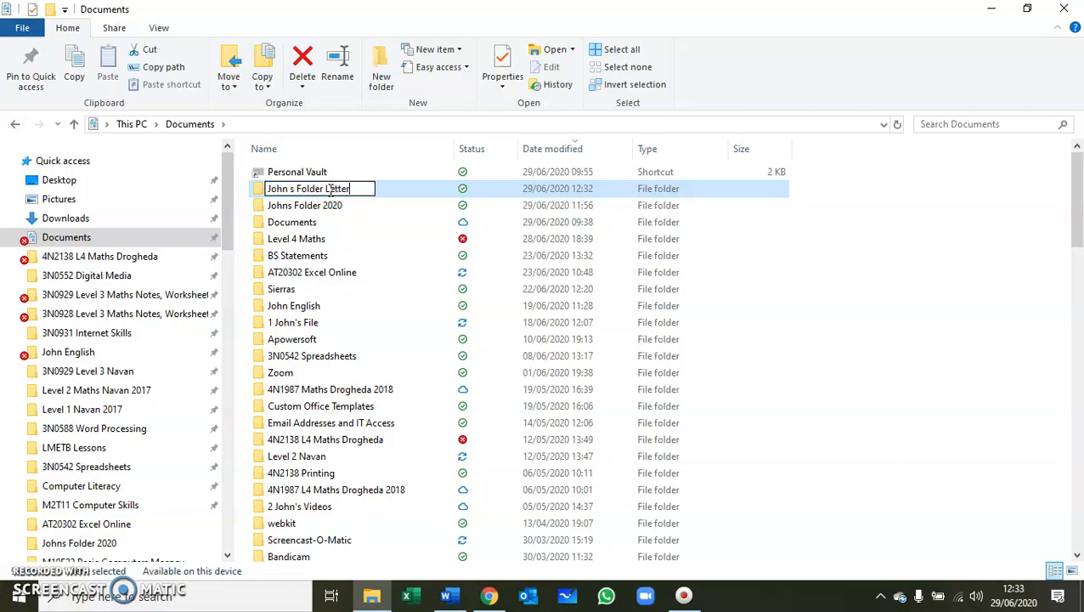
pyautogui.write('s')
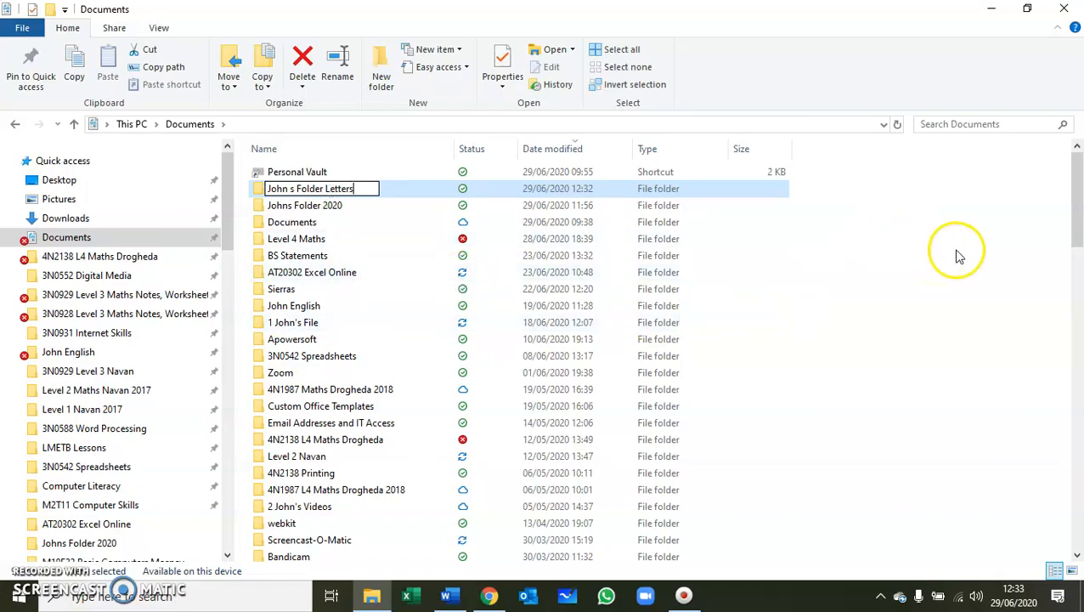
pyautogui.click(291, 189)
pyautogui.write('s')
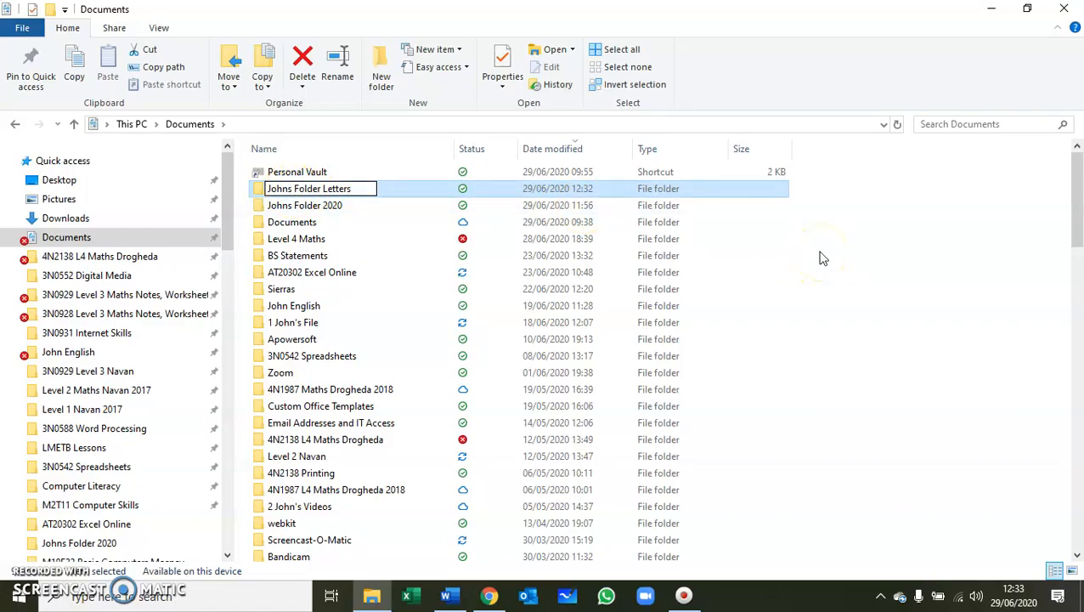
pyautogui.press('Return')
pyautogui.click(437, 223)
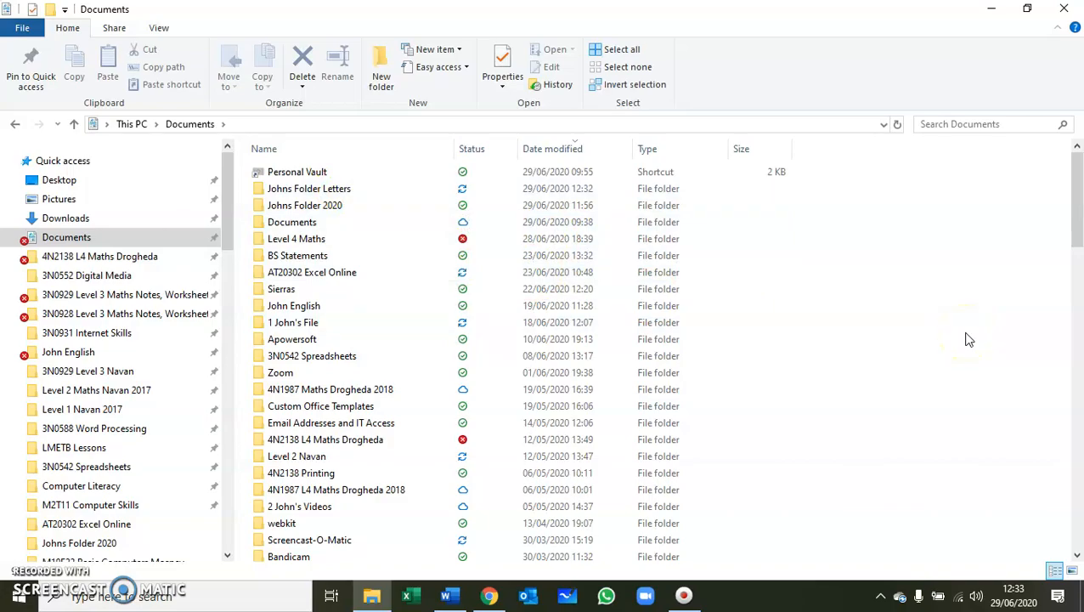
# Bring the unsaved Unisport complaint letter forward in Word, scroll through it, and open File backstage.
pyautogui.click(449, 598)
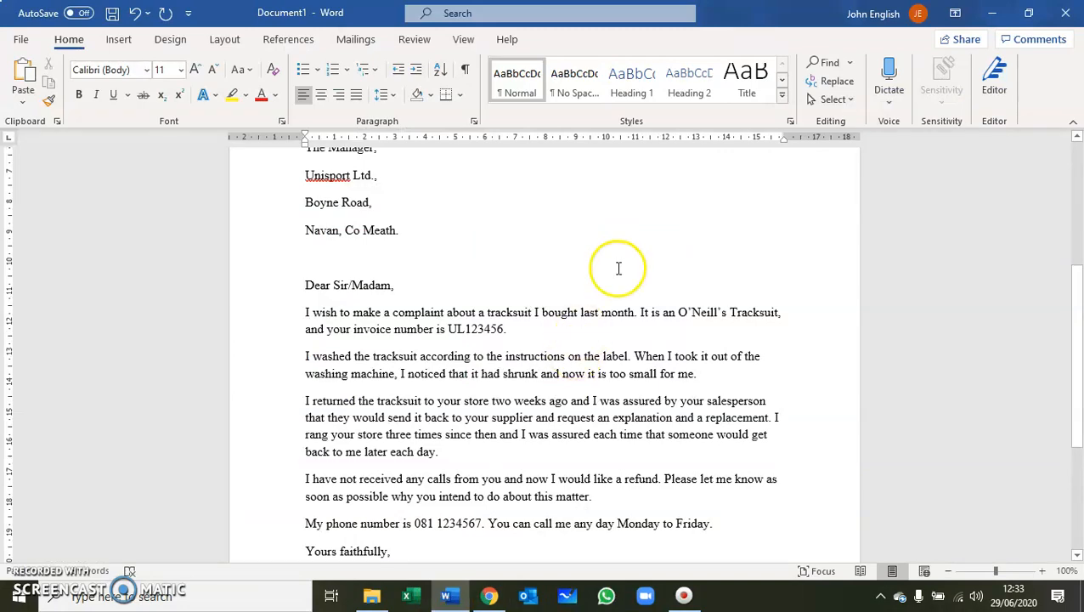
pyautogui.moveTo(1077, 327); pyautogui.dragTo(1064, 297)
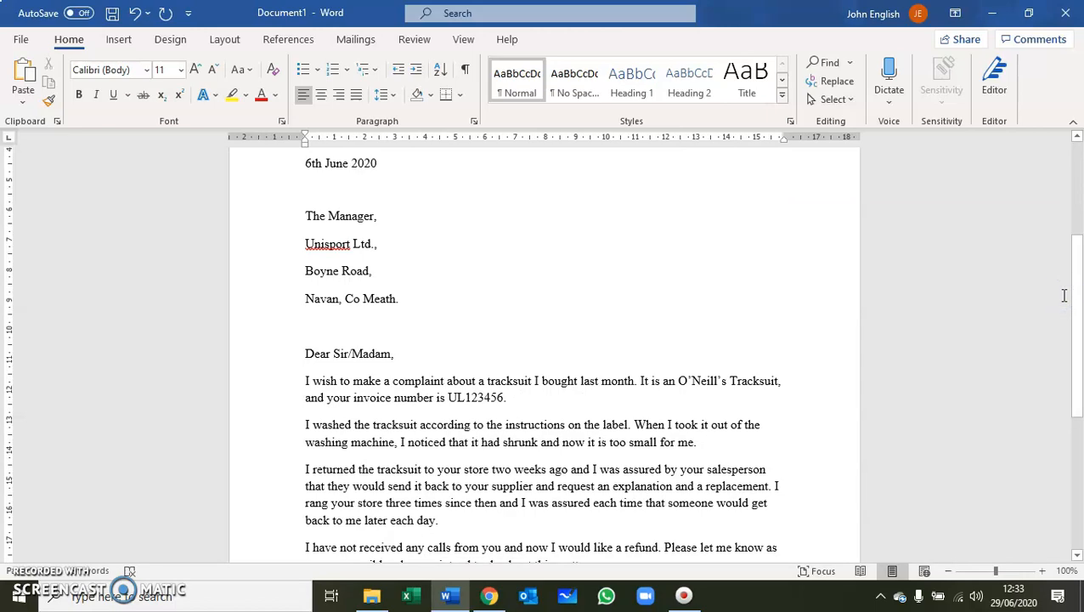
pyautogui.click(1072, 301)
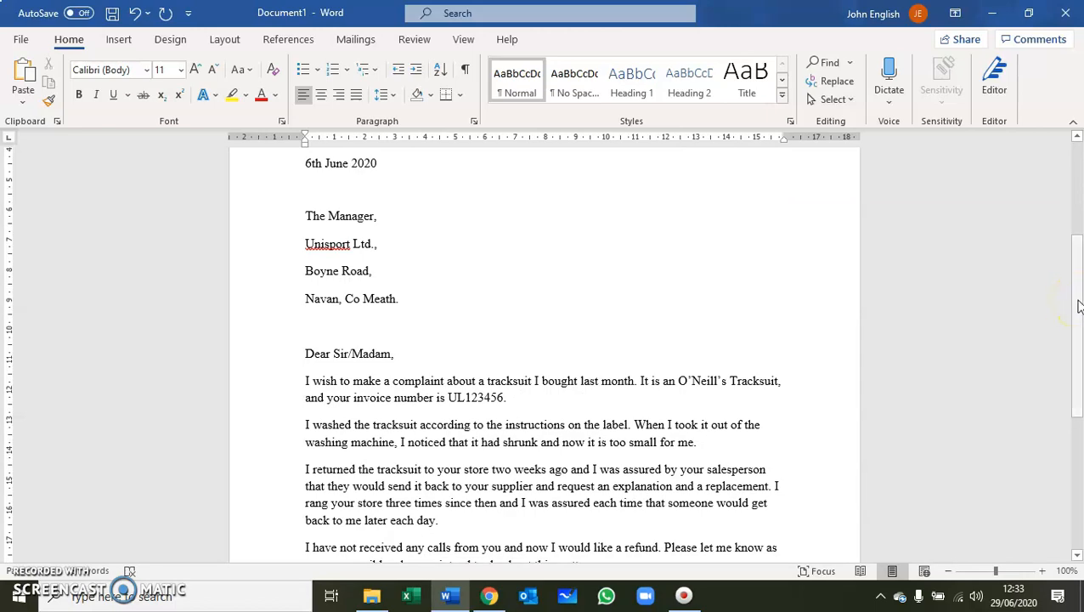
pyautogui.moveTo(1077, 303); pyautogui.dragTo(1060, 286)
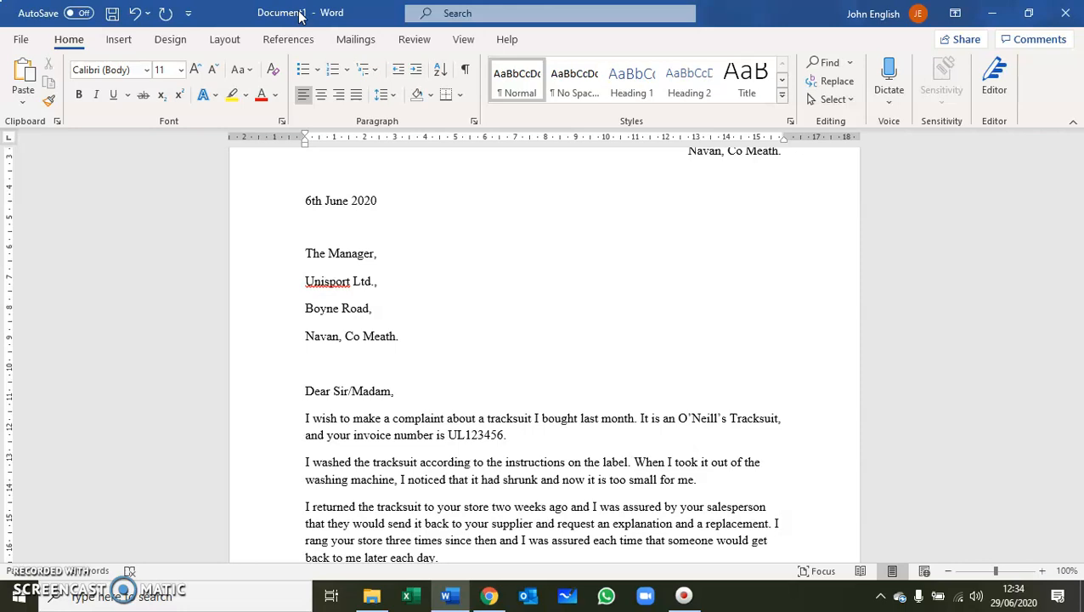
pyautogui.click(21, 43)
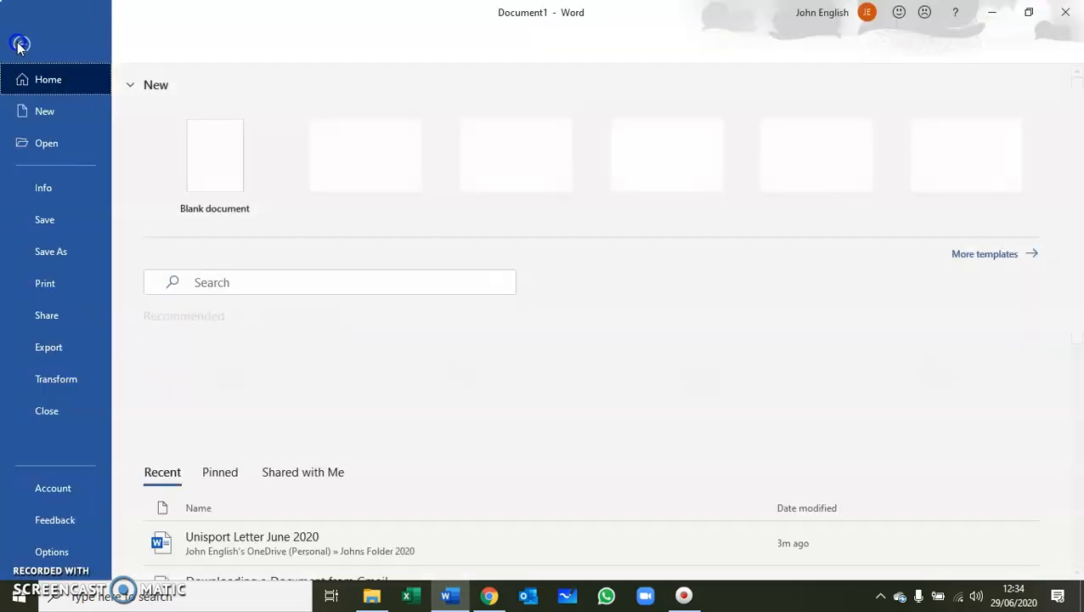
# Open the Save As dialog from Backstage's Save As and Browse options.
pyautogui.click(50, 252)
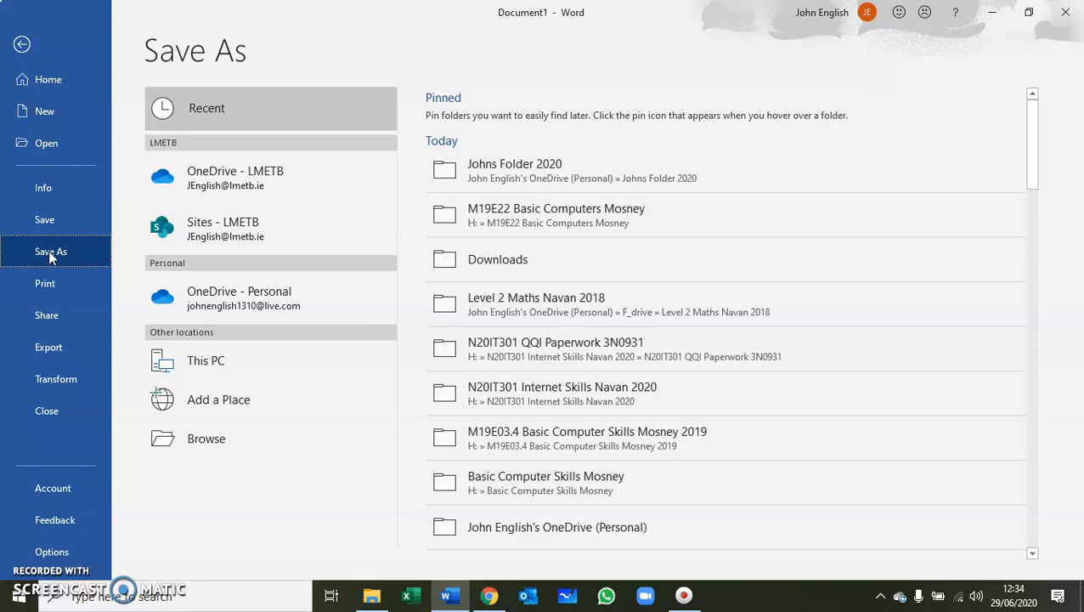
pyautogui.click(195, 443)
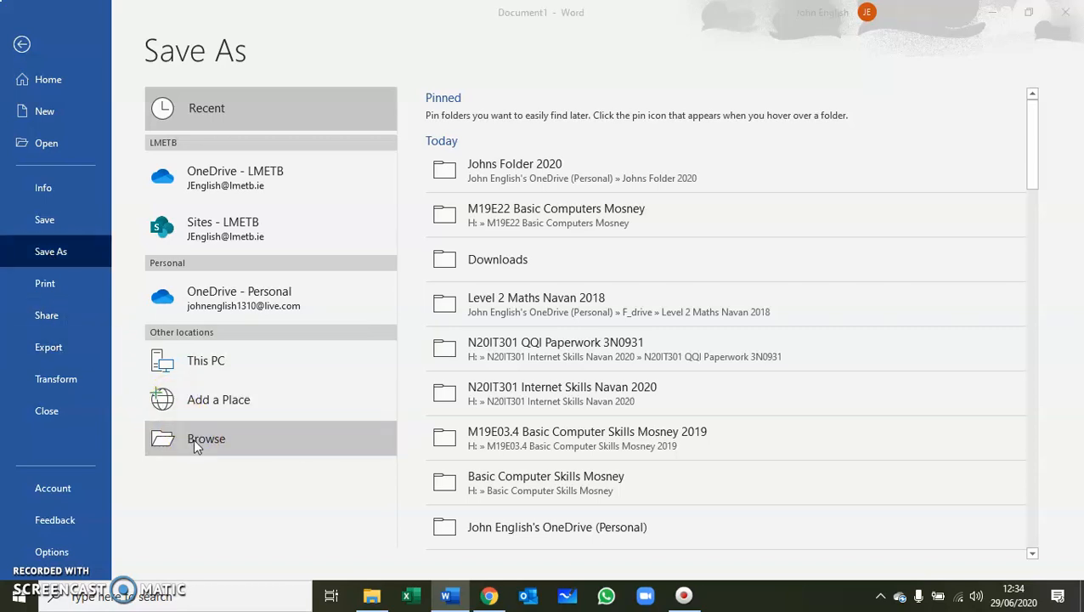
pyautogui.click(194, 438)
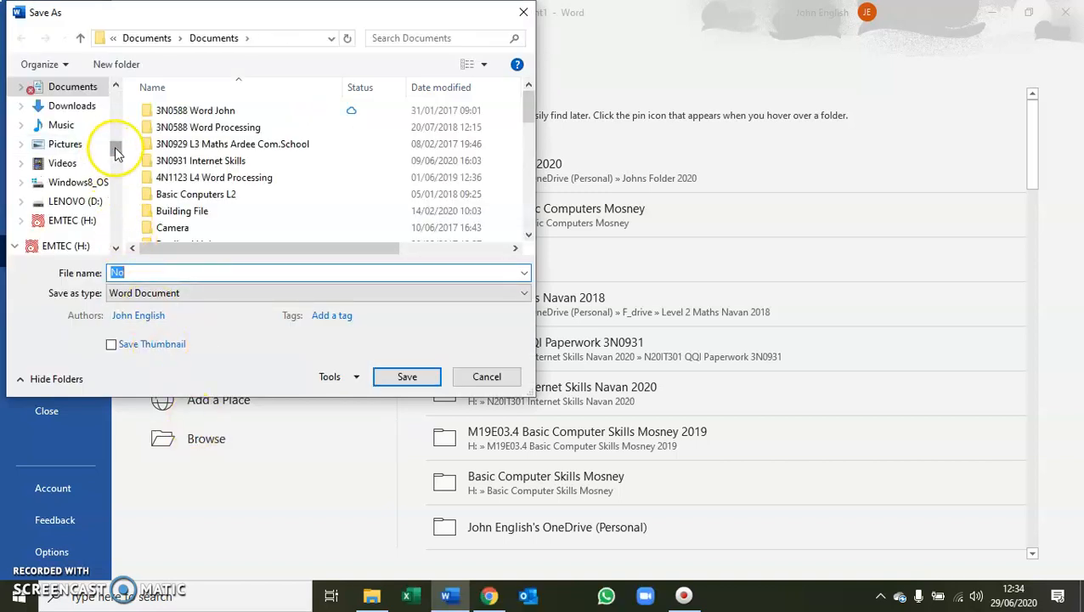
# Point the Save As dialog at the Johns Folder Letters folder inside Documents.
pyautogui.moveTo(115, 146); pyautogui.dragTo(115, 88)
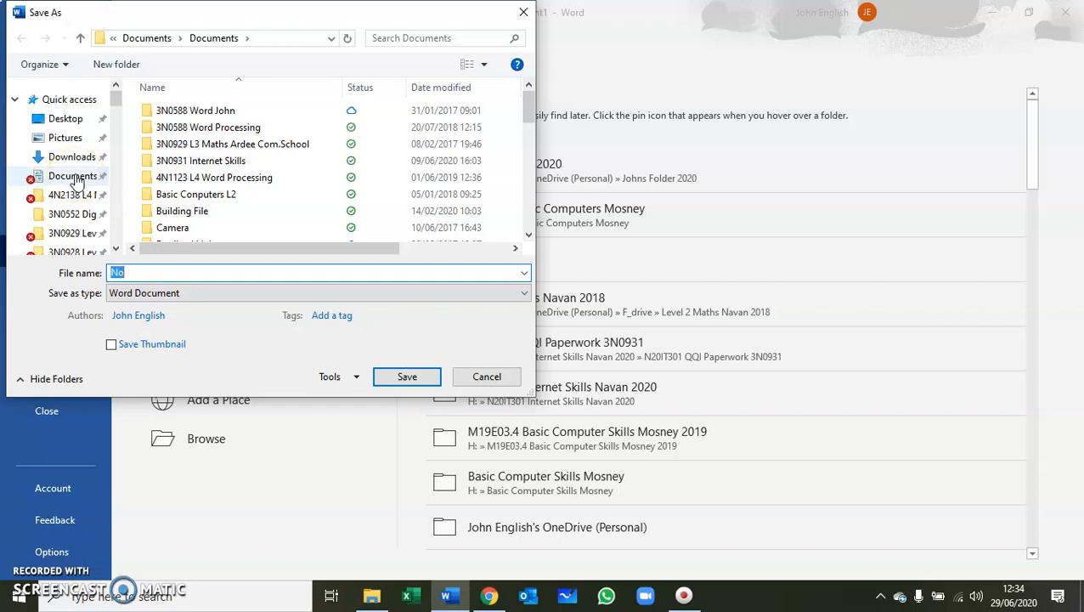
pyautogui.click(75, 177)
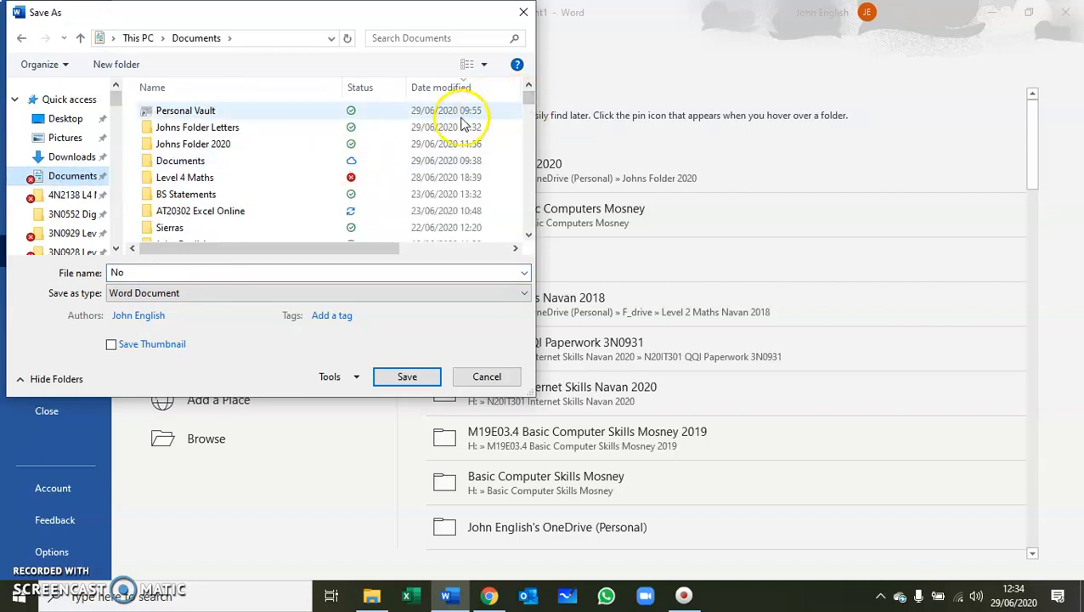
pyautogui.click(206, 136)
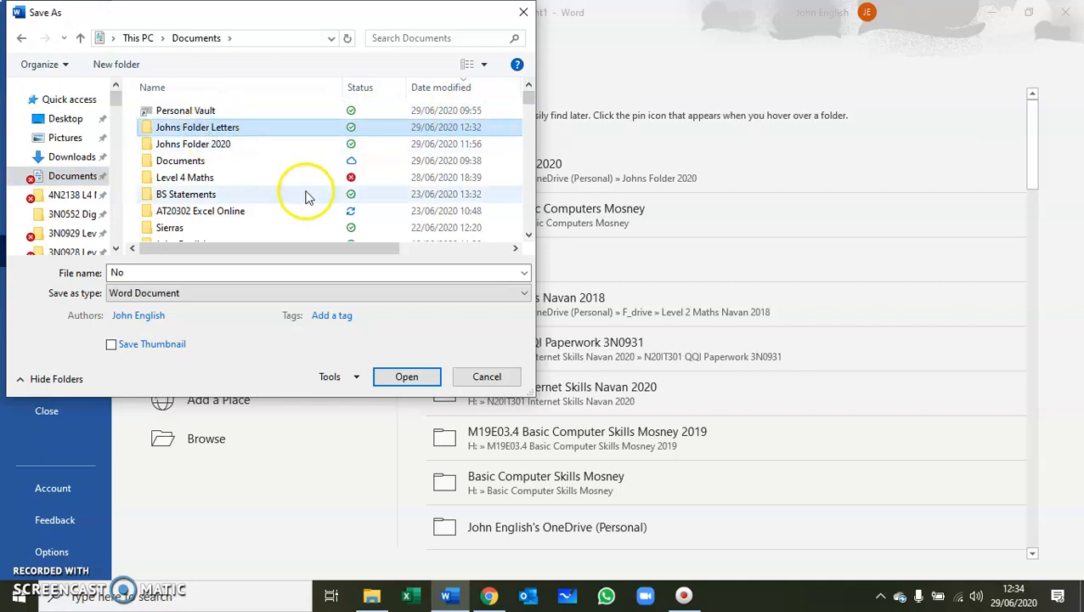
pyautogui.click(403, 374)
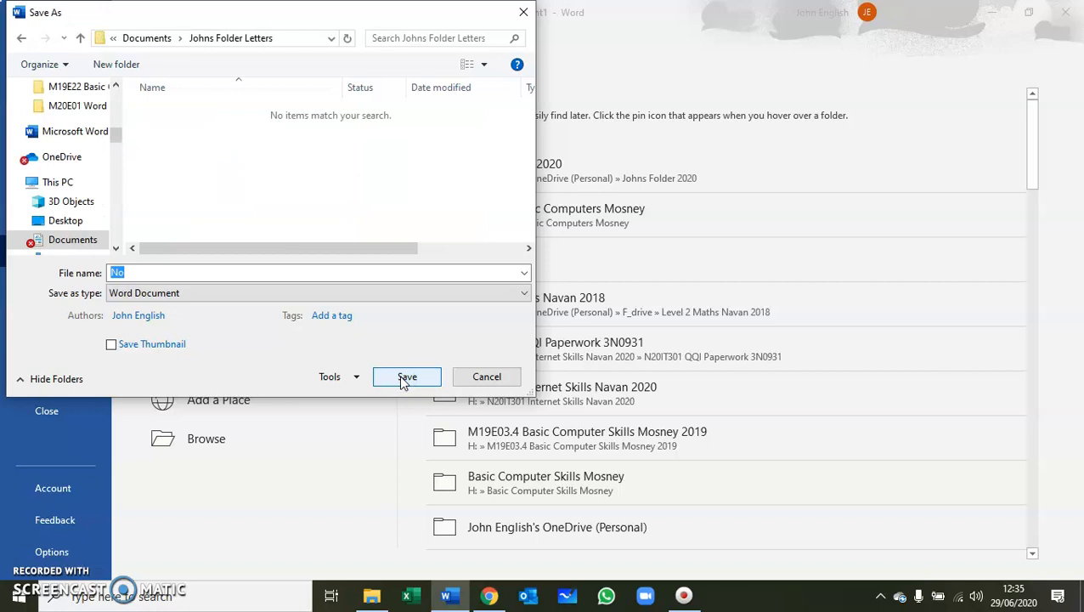
# Save the letter as 'Unisport Letter Of Complaint' in Johns Folder Letters.
pyautogui.click(136, 271)
pyautogui.press('BackSpace')
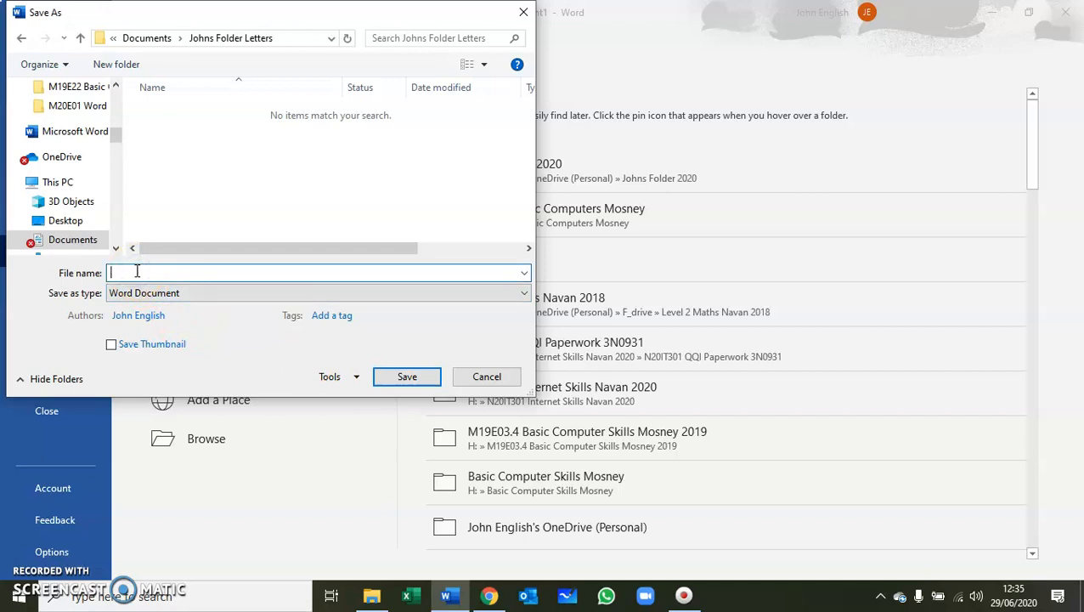
pyautogui.write('Un')
pyautogui.write('mplaint')
pyautogui.click(408, 380)
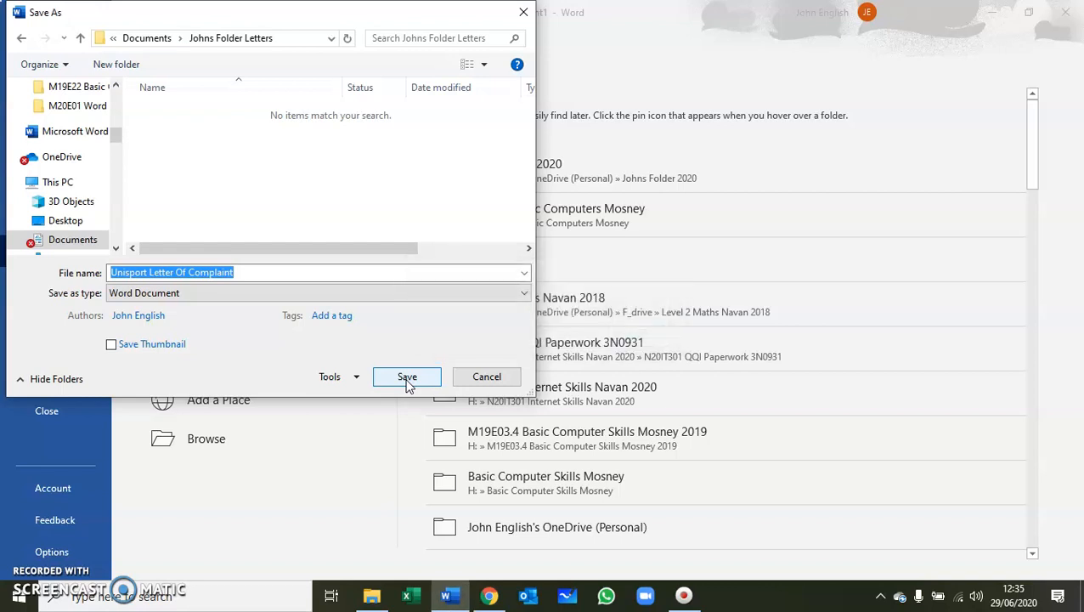
pyautogui.click(410, 386)
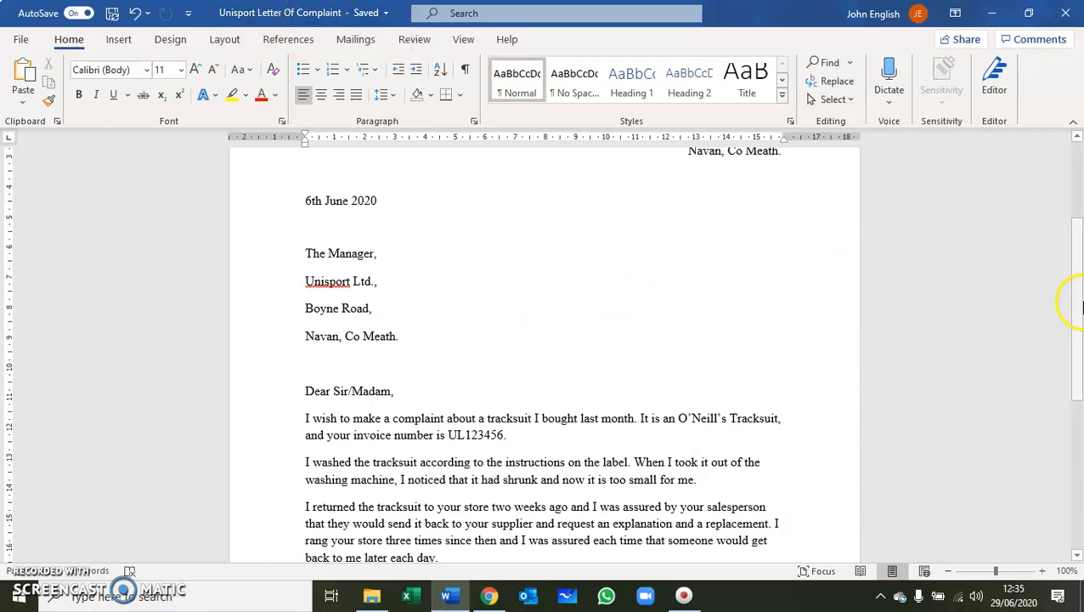
# Scroll down the saved letter to its closing lines.
pyautogui.moveTo(1076, 303); pyautogui.dragTo(1075, 354)
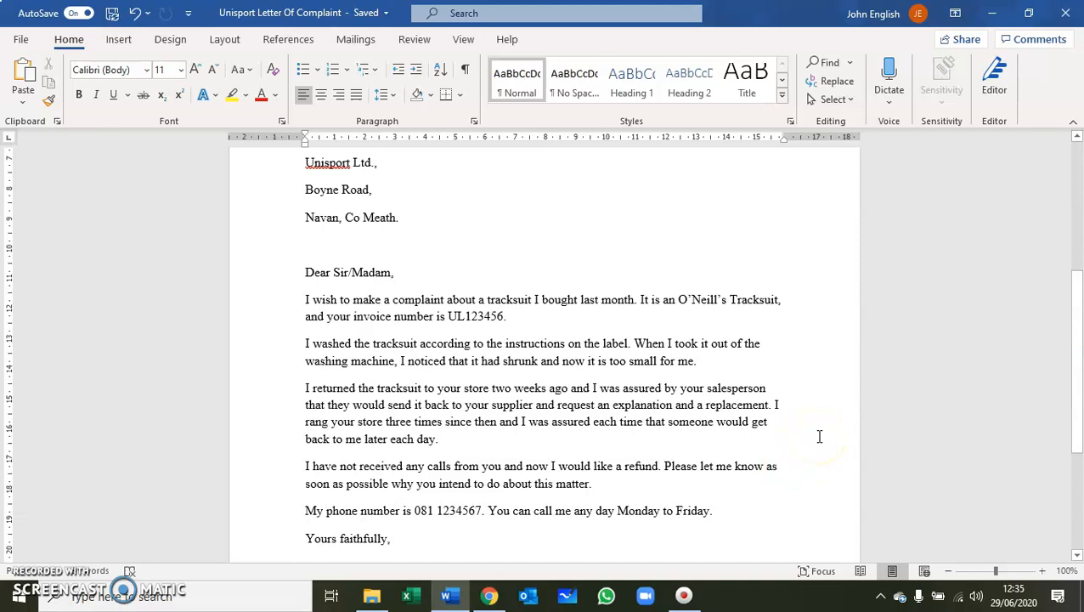
# Add 'This is the second time I had a problem with a product from your shop.' after the phone-number line.
pyautogui.click(720, 510)
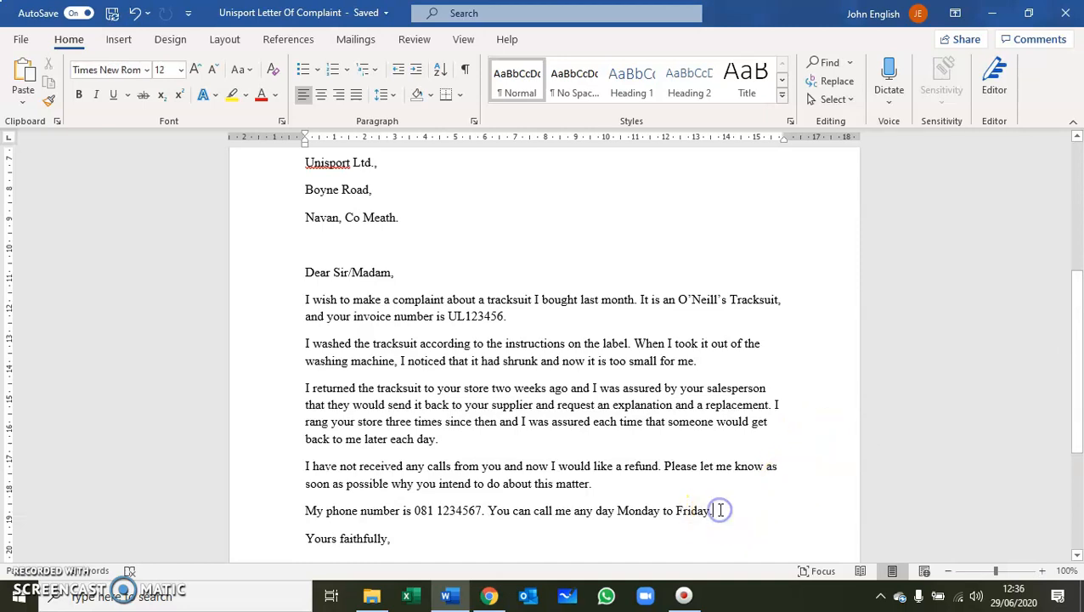
pyautogui.press('Return')
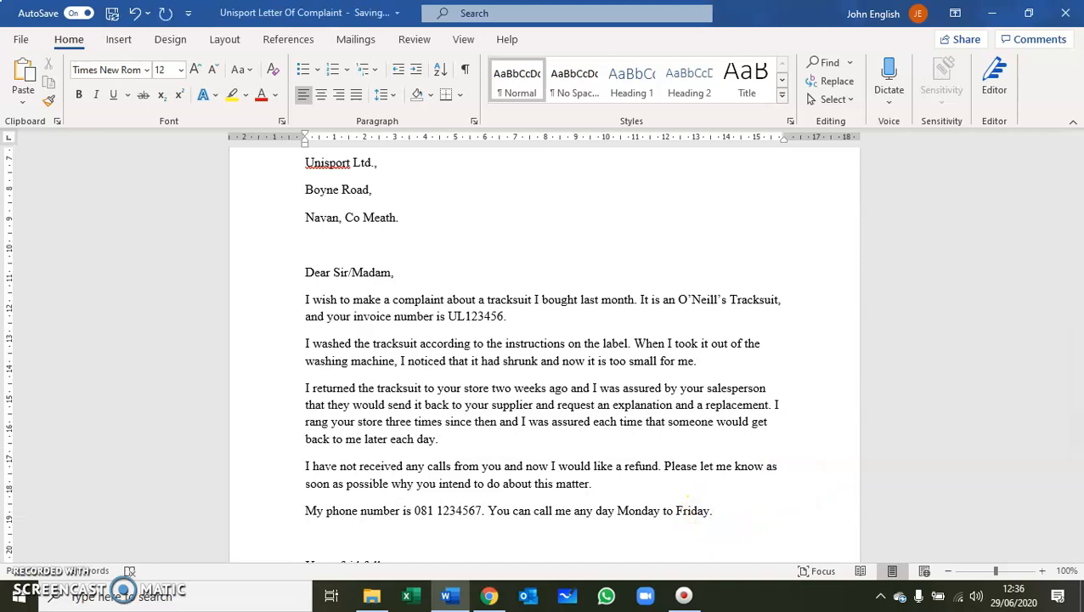
pyautogui.write('This is the second tim')
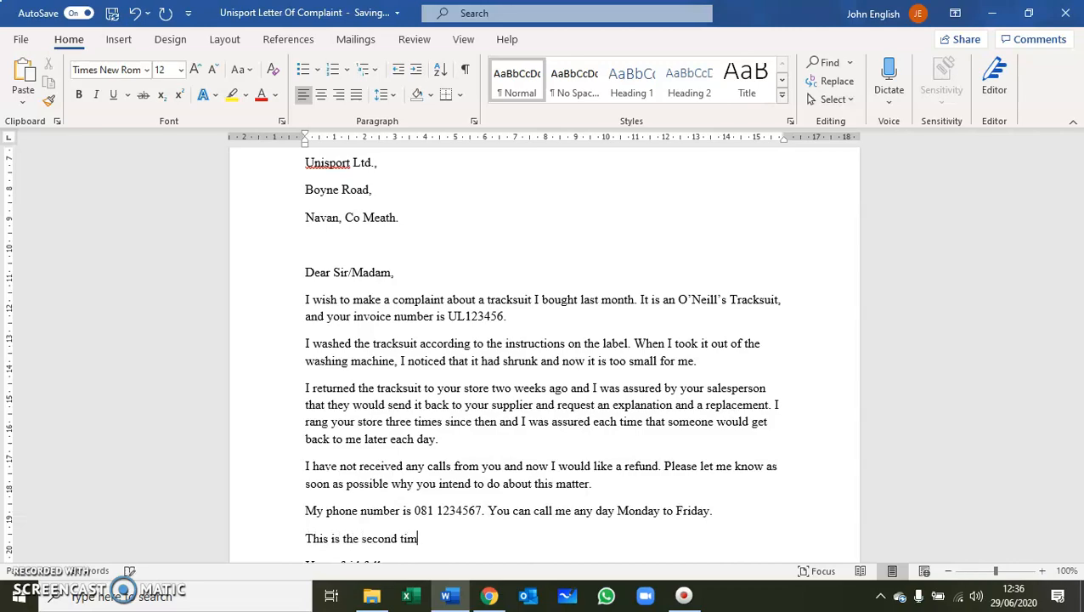
pyautogui.write('e I had a problem ')
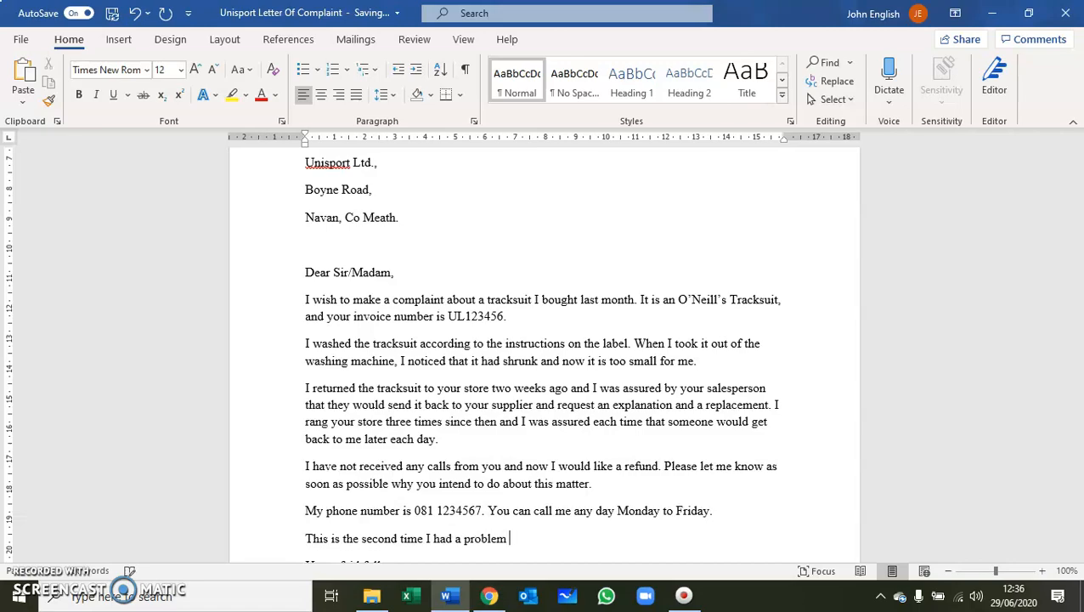
pyautogui.write('wwith')
pyautogui.press('BackSpace')
pyautogui.press('BackSpace')
pyautogui.press('BackSpace')
pyautogui.press('BackSpace')
pyautogui.write('ith a product from')
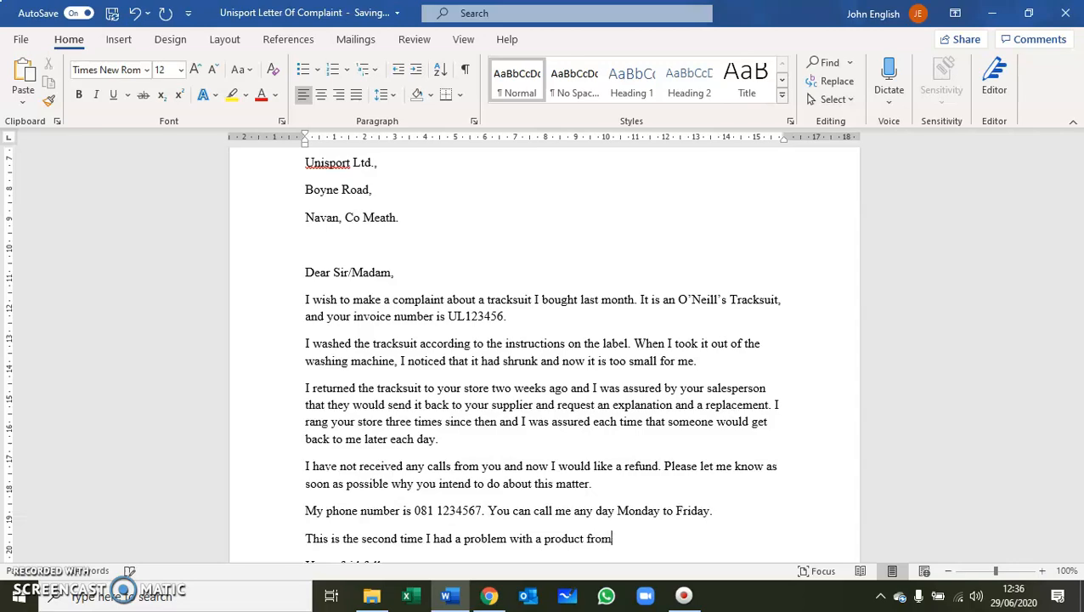
pyautogui.write(' your shop.')
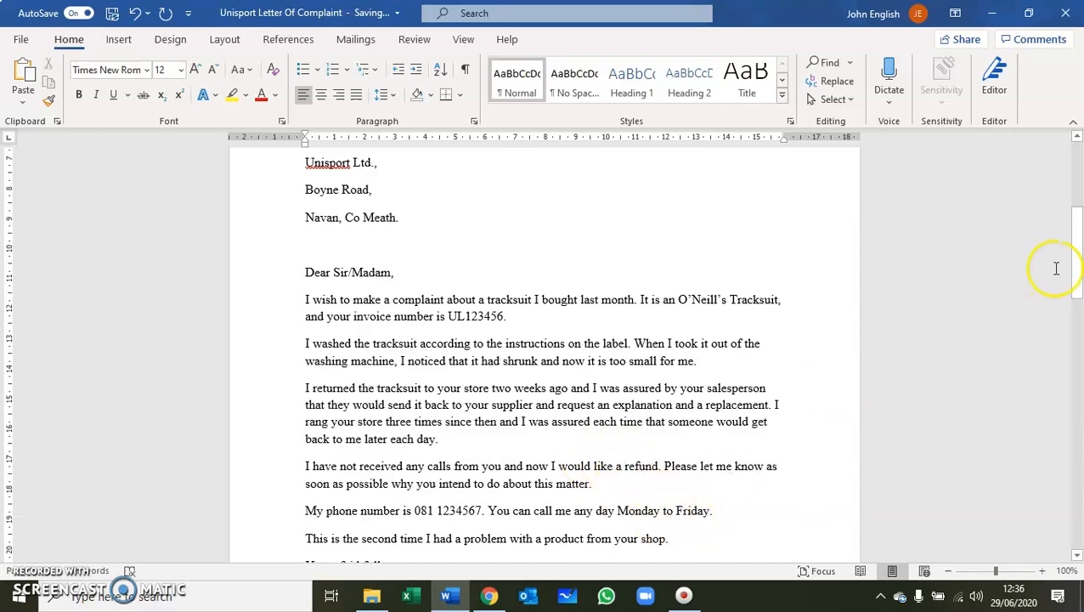
pyautogui.moveTo(1074, 256); pyautogui.dragTo(1077, 273)
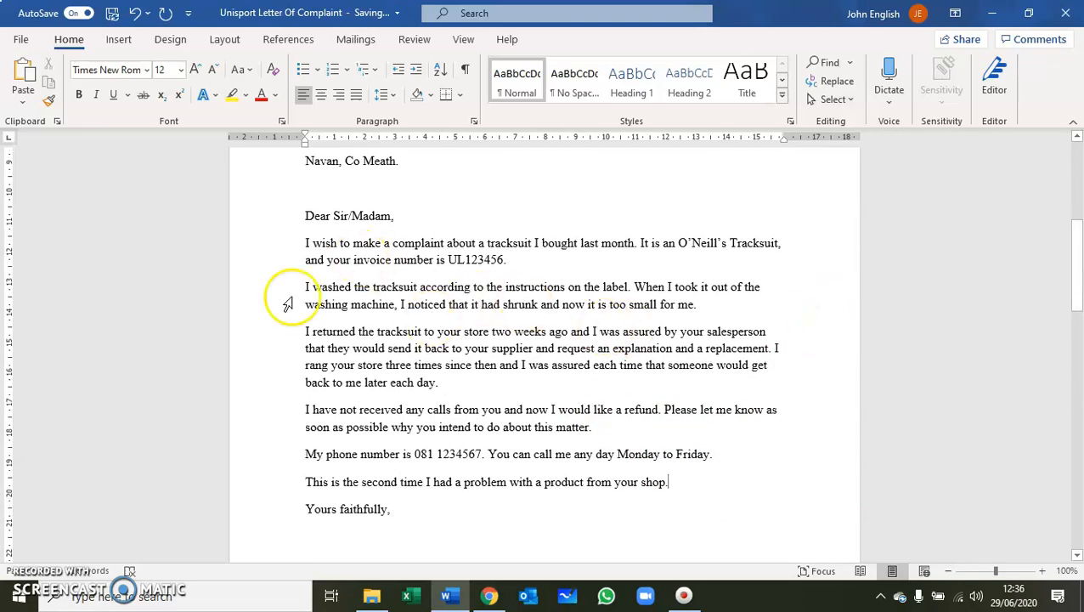
# Switch AutoSave off for the complaint letter.
pyautogui.click(82, 13)
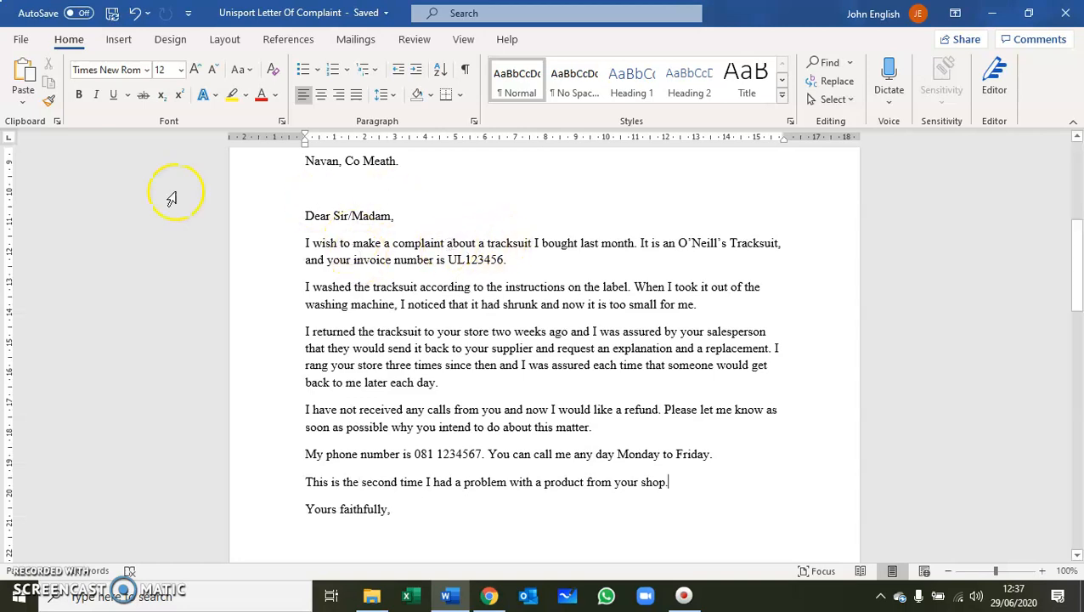
pyautogui.click(18, 39)
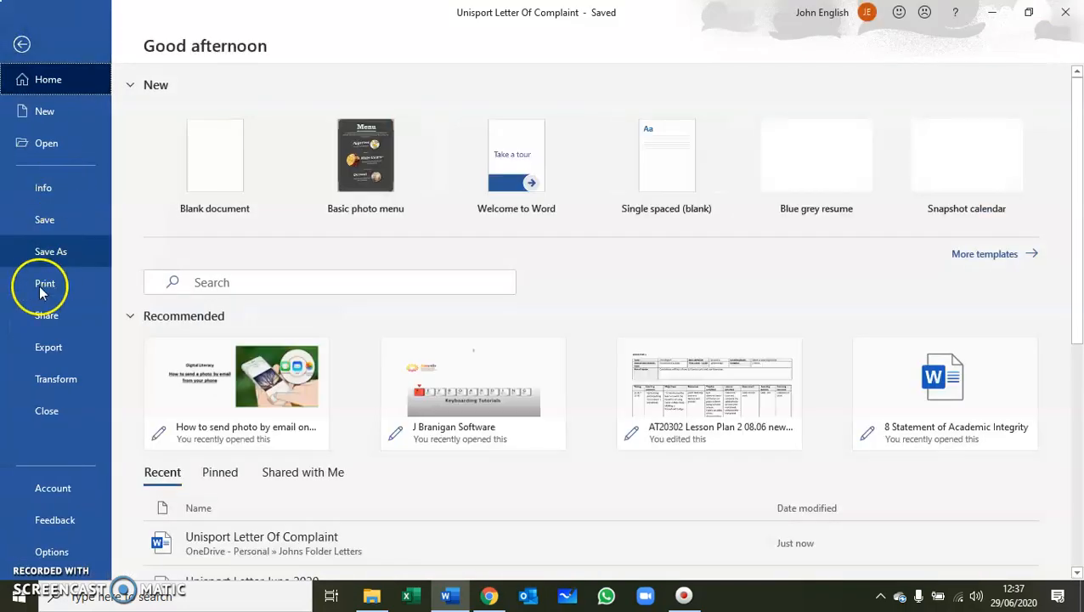
pyautogui.click(41, 288)
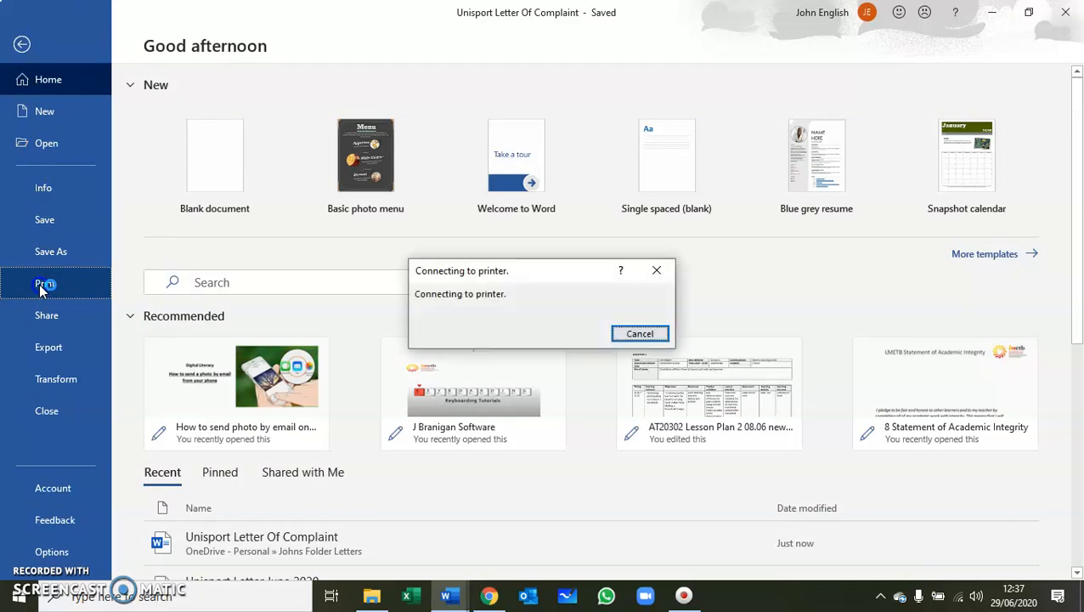
pyautogui.click(39, 284)
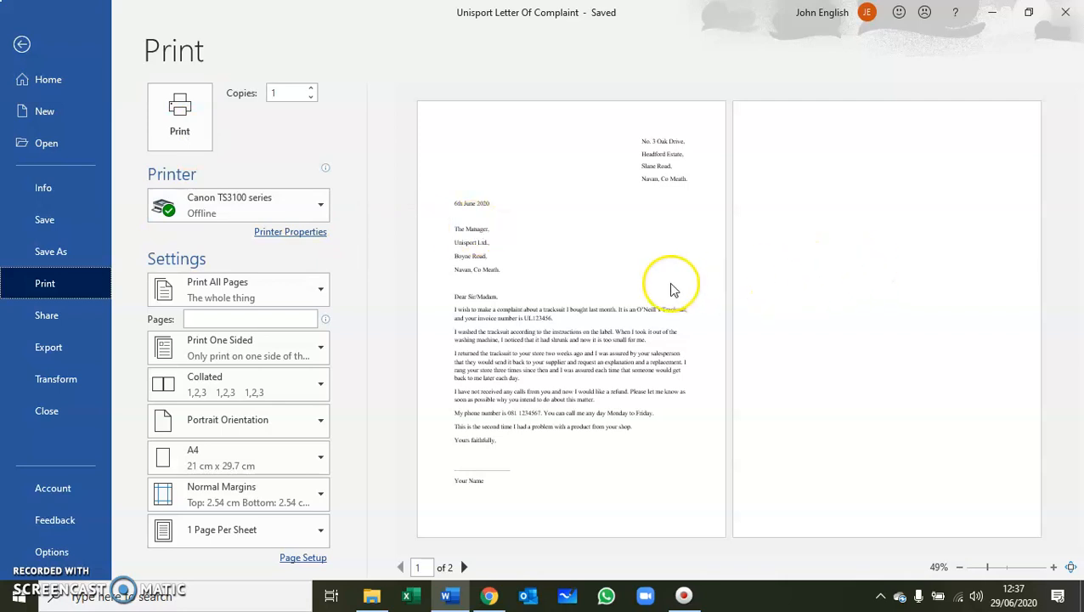
pyautogui.click(26, 47)
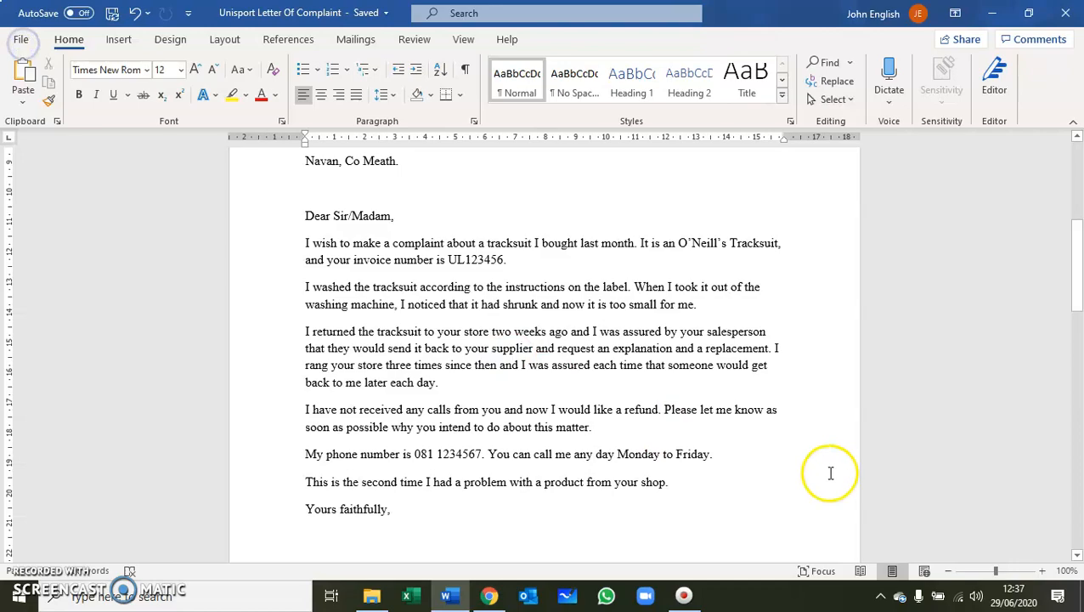
# Delete the empty line that creates a blank second page.
pyautogui.moveTo(1077, 297); pyautogui.dragTo(1077, 385)
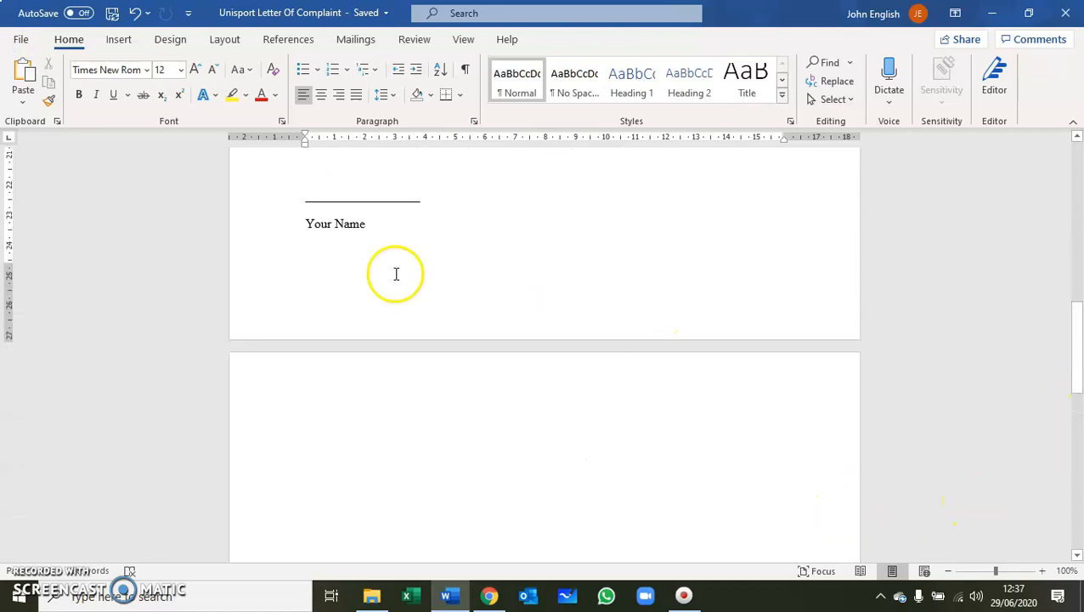
pyautogui.click(347, 265)
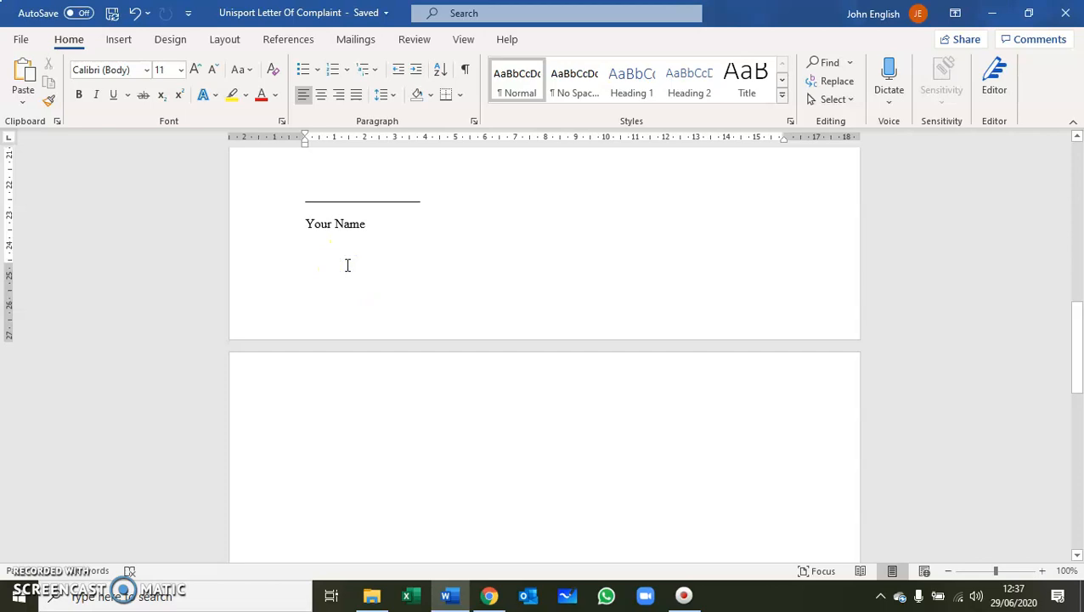
pyautogui.press('Delete')
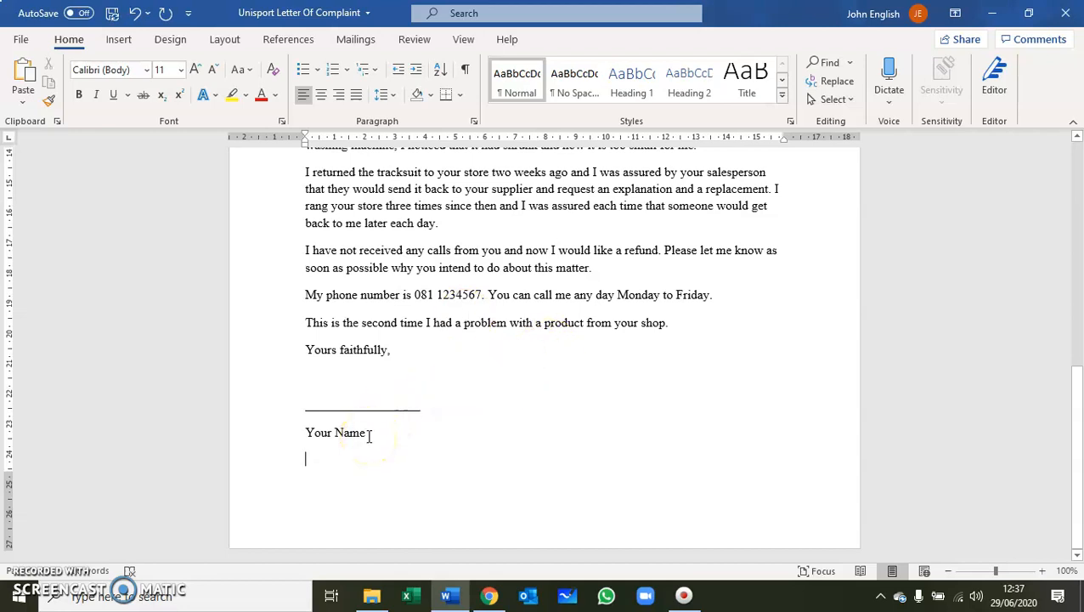
# Replace the 'Your Name' placeholder under the signature line with the sender's full name.
pyautogui.click(368, 435)
pyautogui.press('BackSpace')
pyautogui.press('BackSpace')
pyautogui.press('BackSpace')
pyautogui.press('BackSpace')
pyautogui.press('BackSpace')
pyautogui.press('BackSpace')
pyautogui.press('BackSpace')
pyautogui.press('BackSpace')
pyautogui.press('BackSpace')
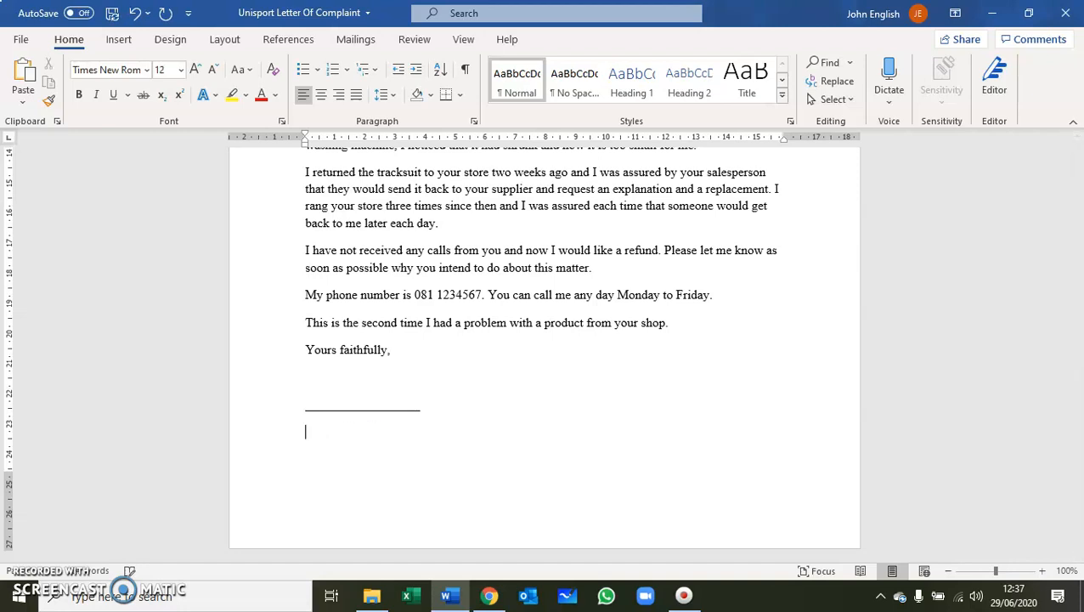
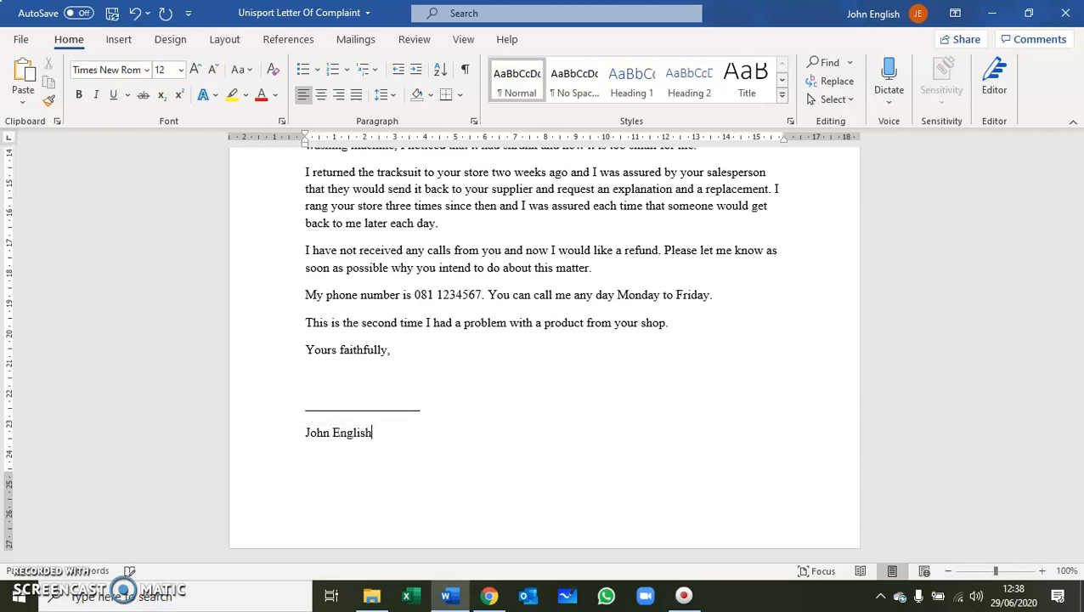
pyautogui.click(571, 415)
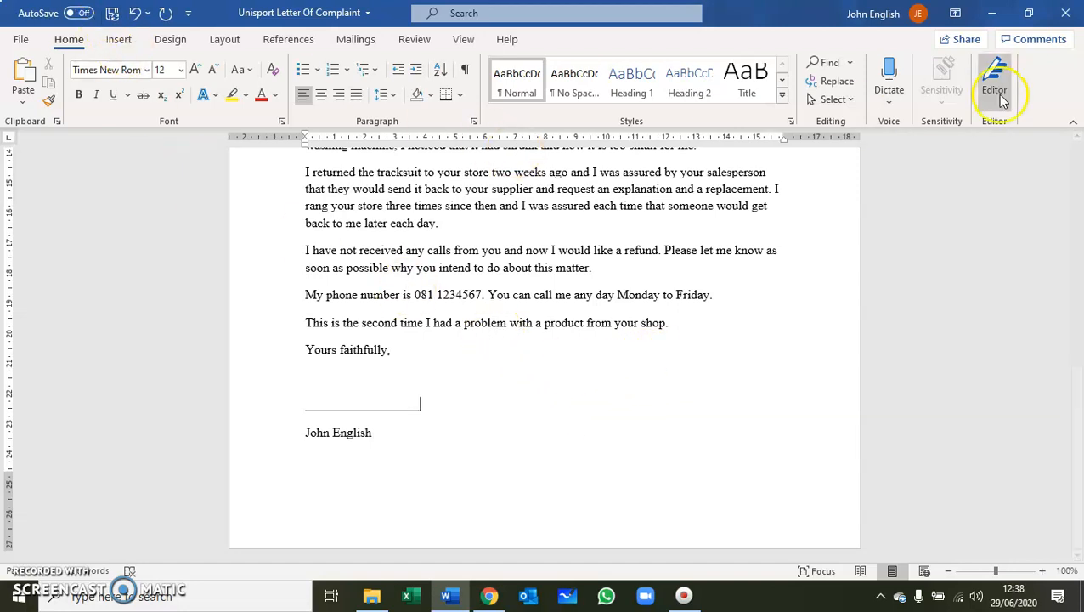
# Close Word, saving the changes to the complaint letter.
pyautogui.click(1066, 18)
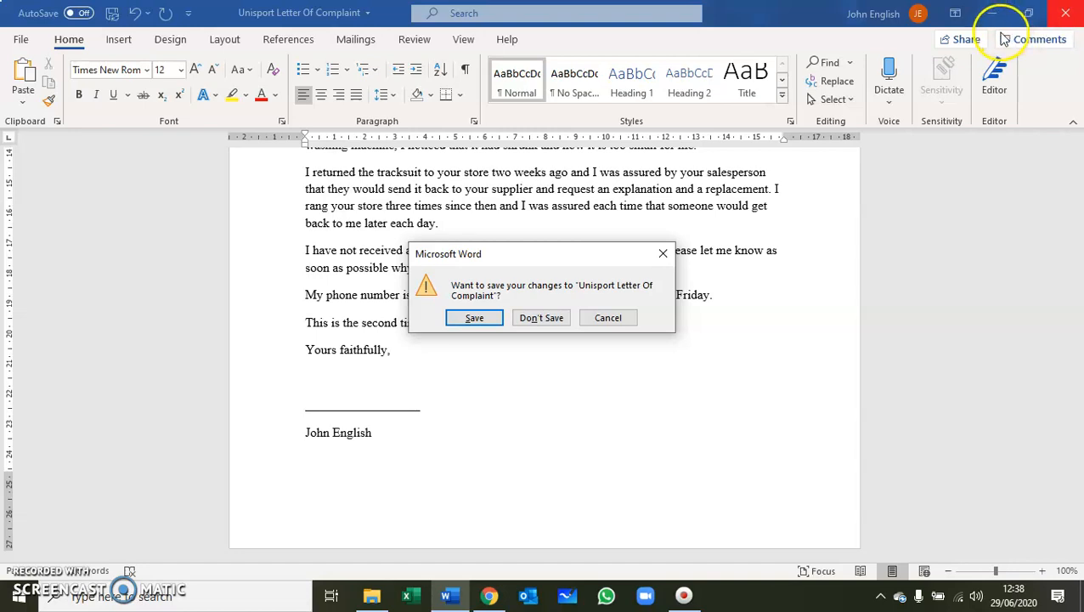
pyautogui.click(477, 317)
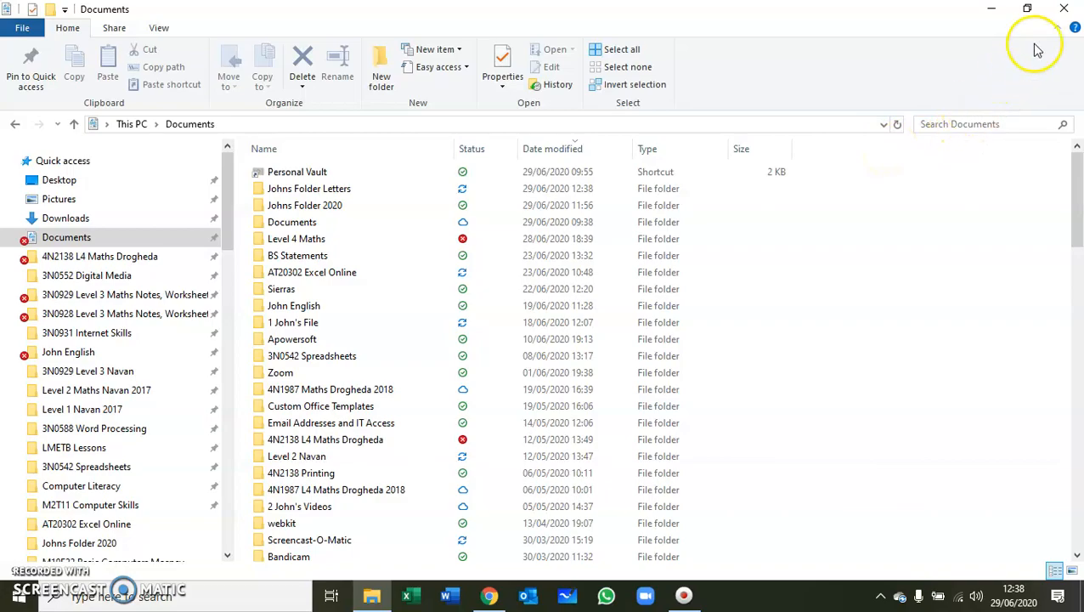
pyautogui.click(1063, 11)
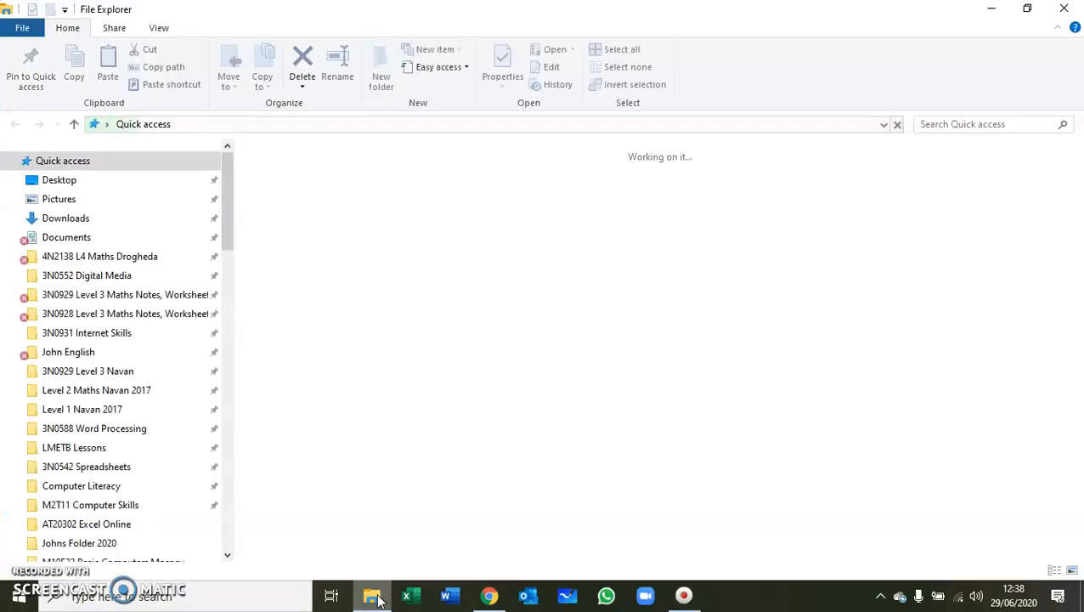
pyautogui.click(62, 238)
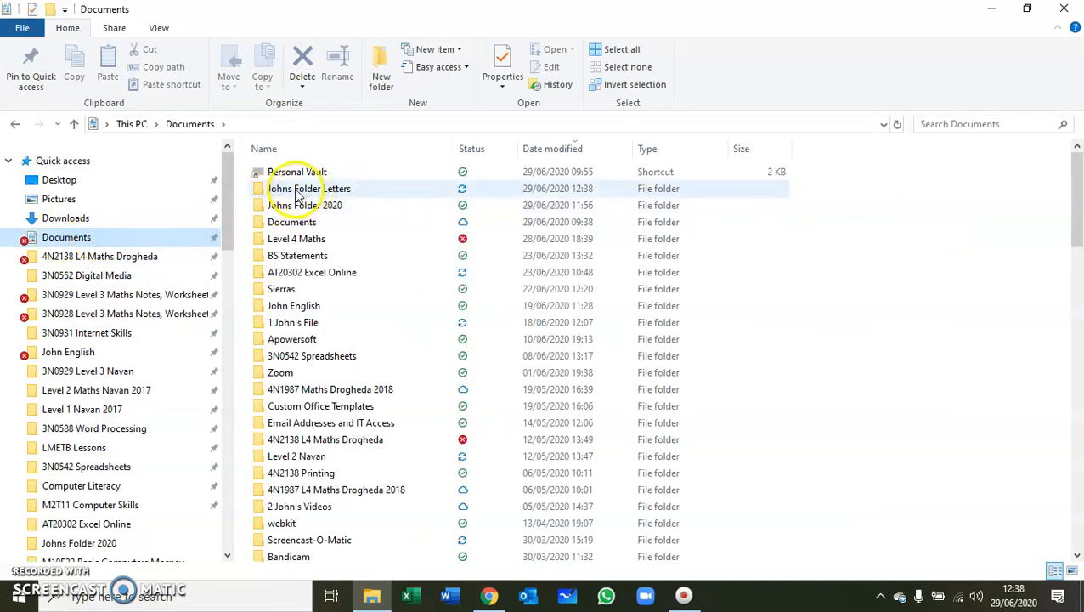
pyautogui.moveTo(321, 194)
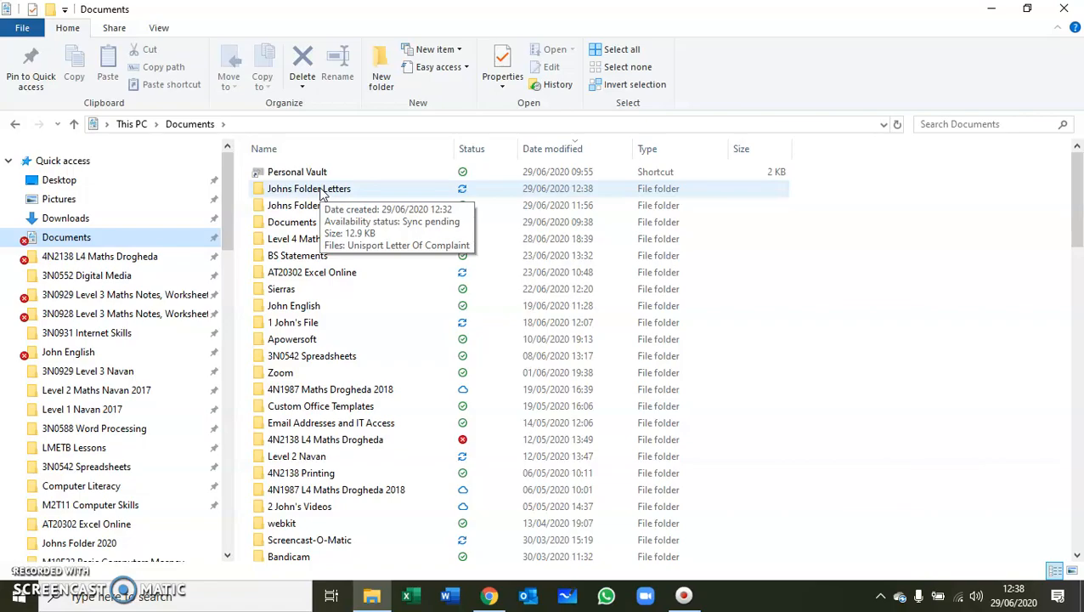
pyautogui.click(321, 188)
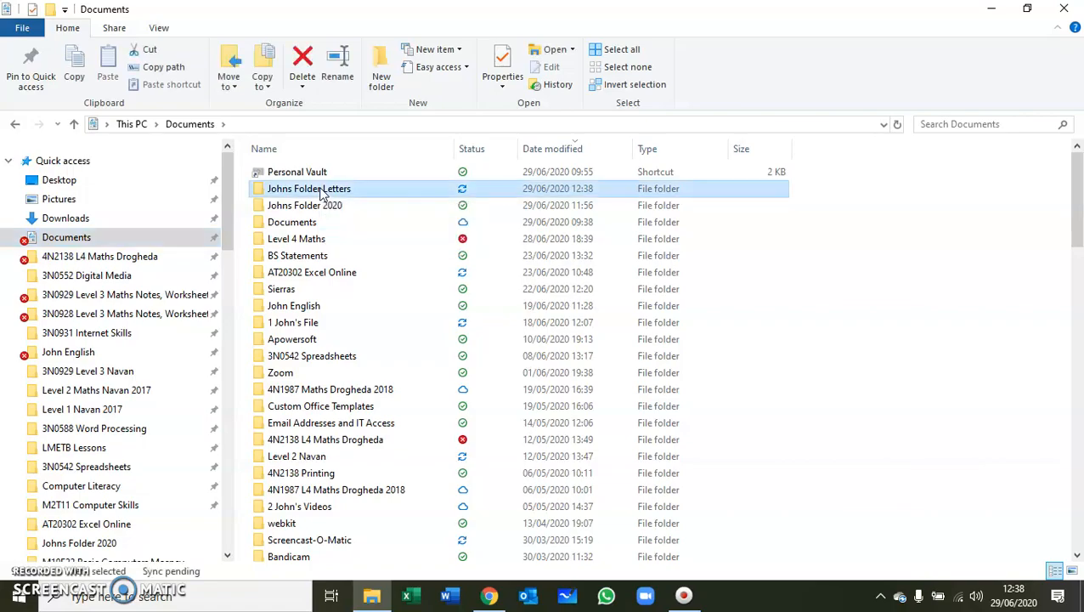
# Open Unisport Letter Of Complaint from the Johns Folder Letters folder.
pyautogui.doubleClick(321, 191)
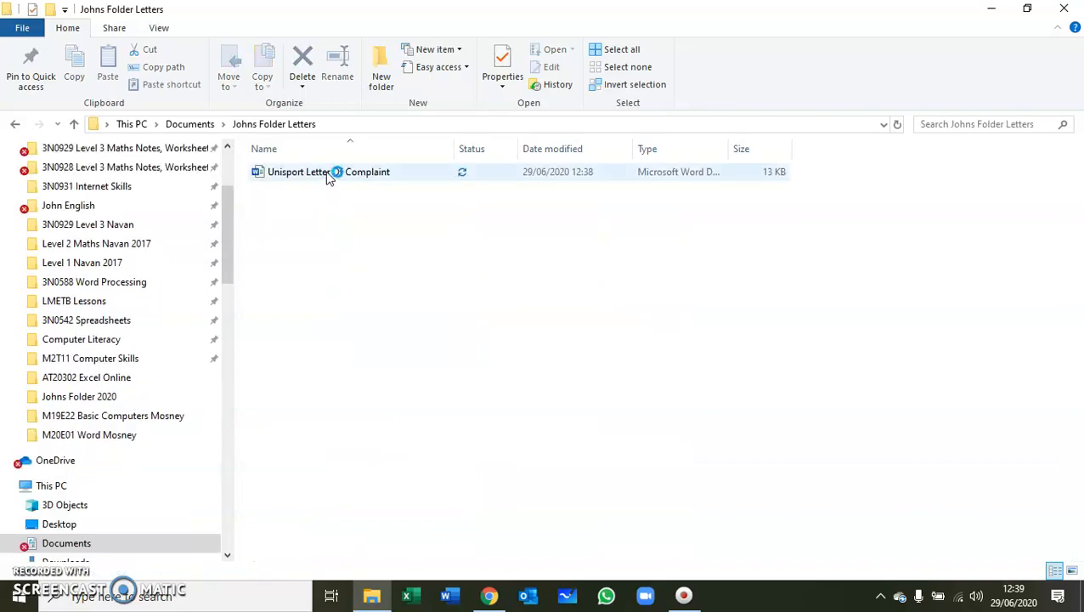
pyautogui.click(329, 174)
pyautogui.doubleClick(330, 175)
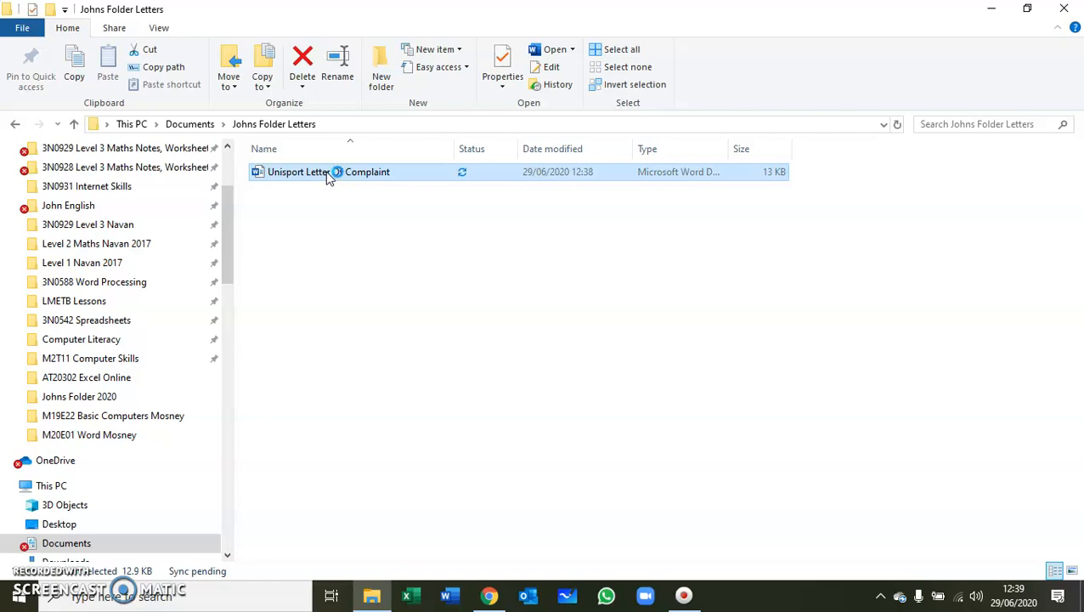